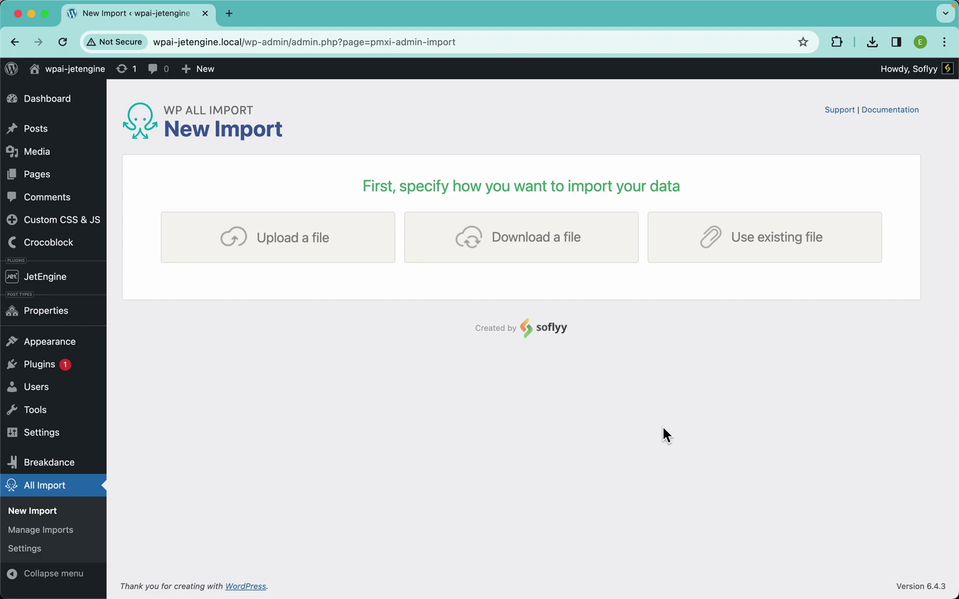
- Upload Property_Listings_Import - JetEngine-WPAI.csv from the computer
{"action": "left_click", "coordinate": [335, 261]}
{"action": "left_click", "coordinate": [338, 259]}
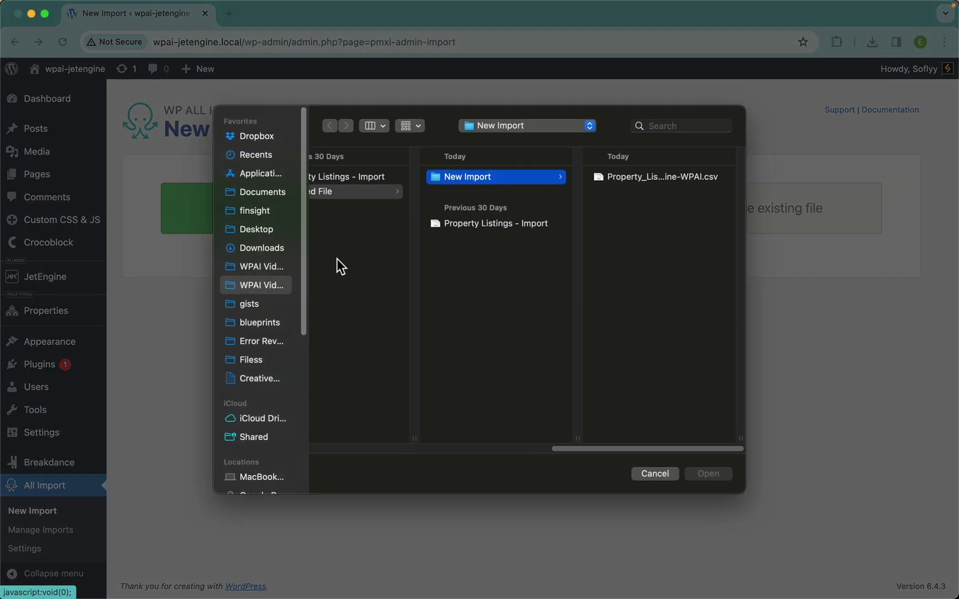
{"action": "left_click", "coordinate": [628, 186]}
{"action": "left_click", "coordinate": [703, 473]}
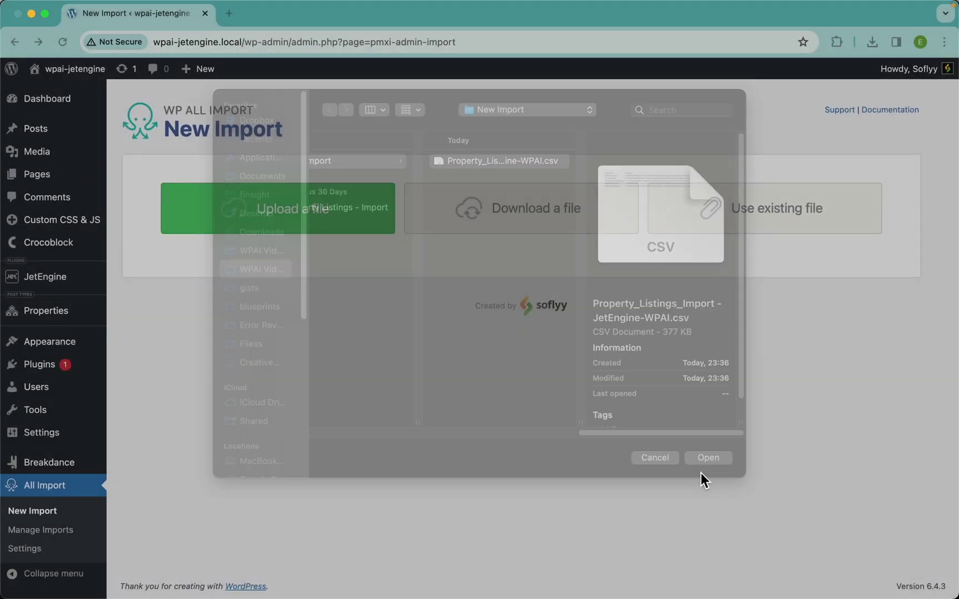
- Choose Properties as the new item type to create
{"action": "scroll", "coordinate": [488, 300], "scroll_direction": "down", "scroll_amount": 2}
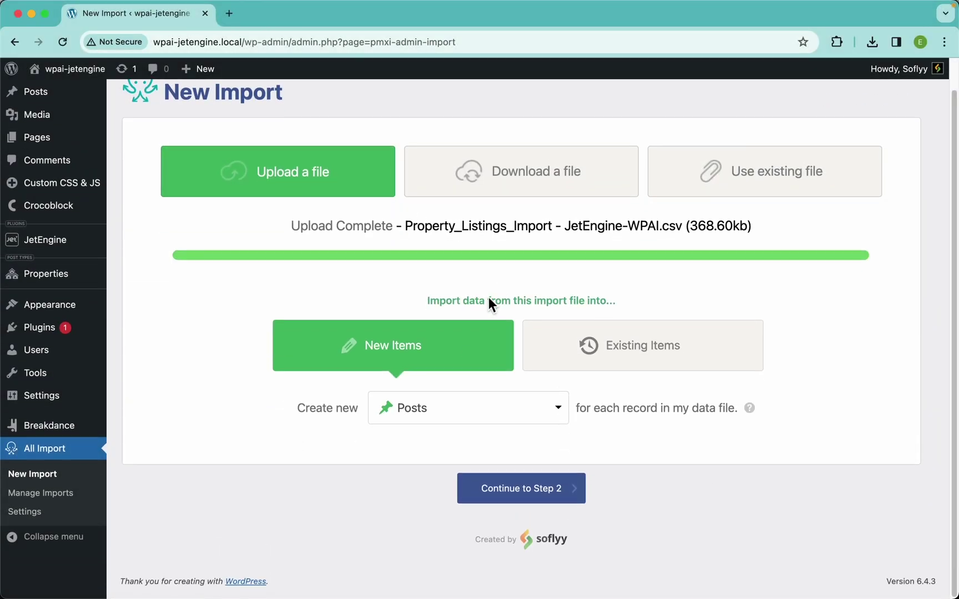
{"action": "left_click", "coordinate": [459, 425]}
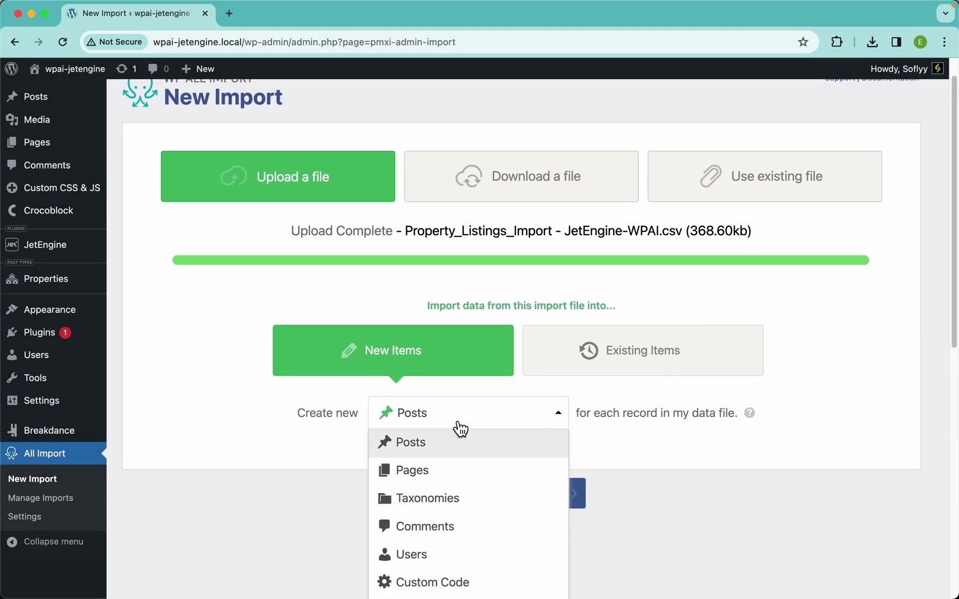
{"action": "scroll", "coordinate": [459, 427], "scroll_direction": "down", "scroll_amount": 8}
{"action": "left_click", "coordinate": [439, 293]}
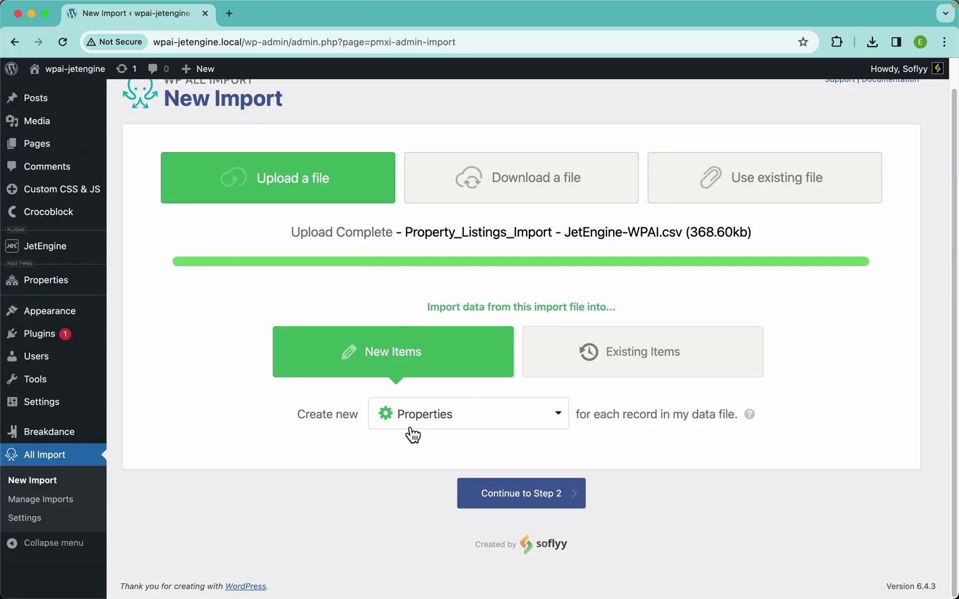
- Continue to Step 2 and review the 105 imported rows
{"action": "mouse_move", "coordinate": [67, 289]}
{"action": "left_click", "coordinate": [566, 495]}
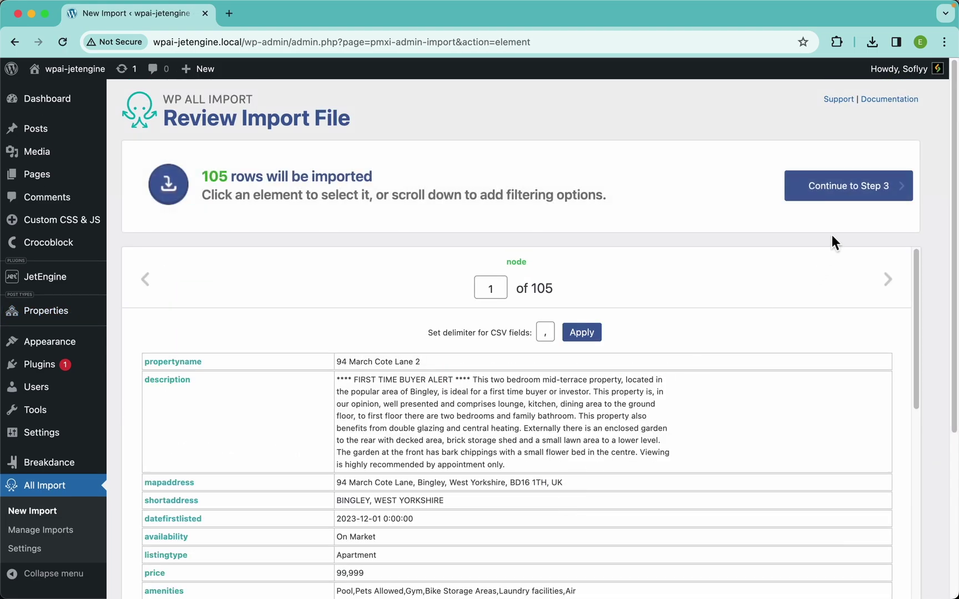
{"action": "scroll", "coordinate": [475, 168], "scroll_direction": "down", "scroll_amount": 3}
{"action": "scroll", "coordinate": [401, 278], "scroll_direction": "down", "scroll_amount": 10}
{"action": "scroll", "coordinate": [391, 328], "scroll_direction": "up", "scroll_amount": 10}
{"action": "scroll", "coordinate": [630, 167], "scroll_direction": "up", "scroll_amount": 3}
- Map propertyname to the post title and description to the content editor
{"action": "left_click", "coordinate": [858, 195]}
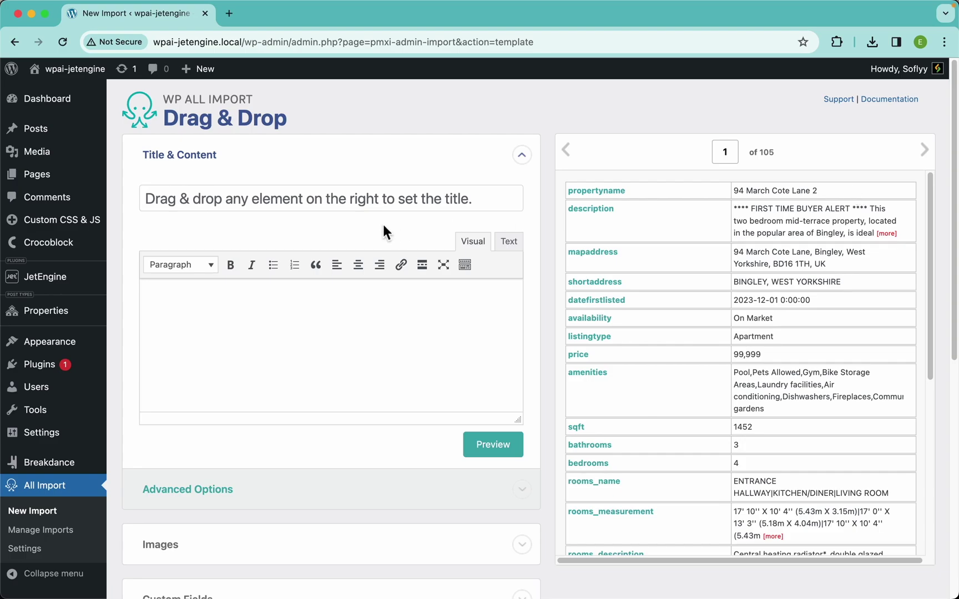
{"action": "left_click_drag", "start_coordinate": [600, 193], "coordinate": [448, 199]}
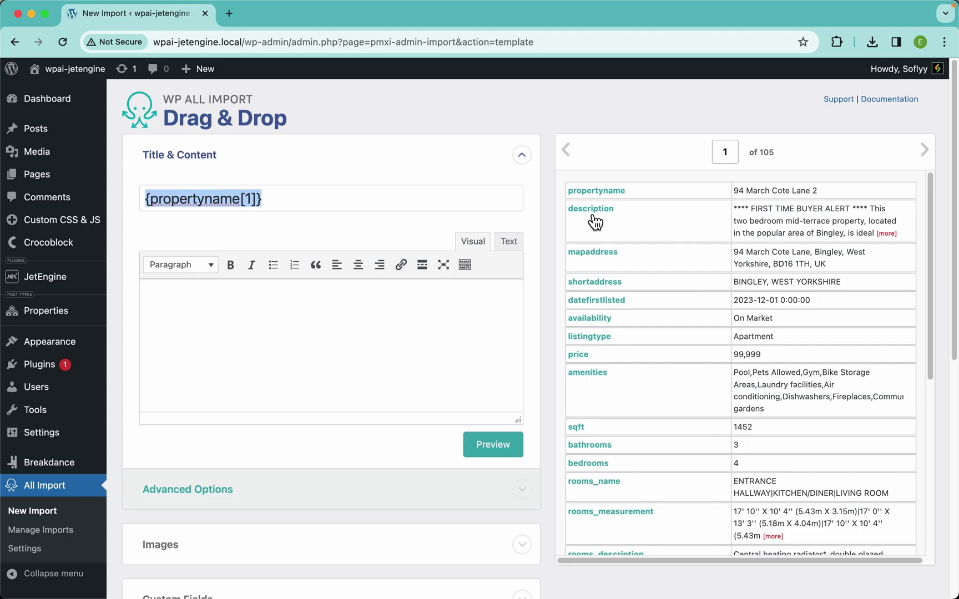
{"action": "left_click_drag", "start_coordinate": [595, 222], "coordinate": [377, 323]}
- Download images from {imagefeatured[1]} in the Images section, first image featured
{"action": "scroll", "coordinate": [274, 338], "scroll_direction": "down", "scroll_amount": 5}
{"action": "left_click", "coordinate": [224, 311]}
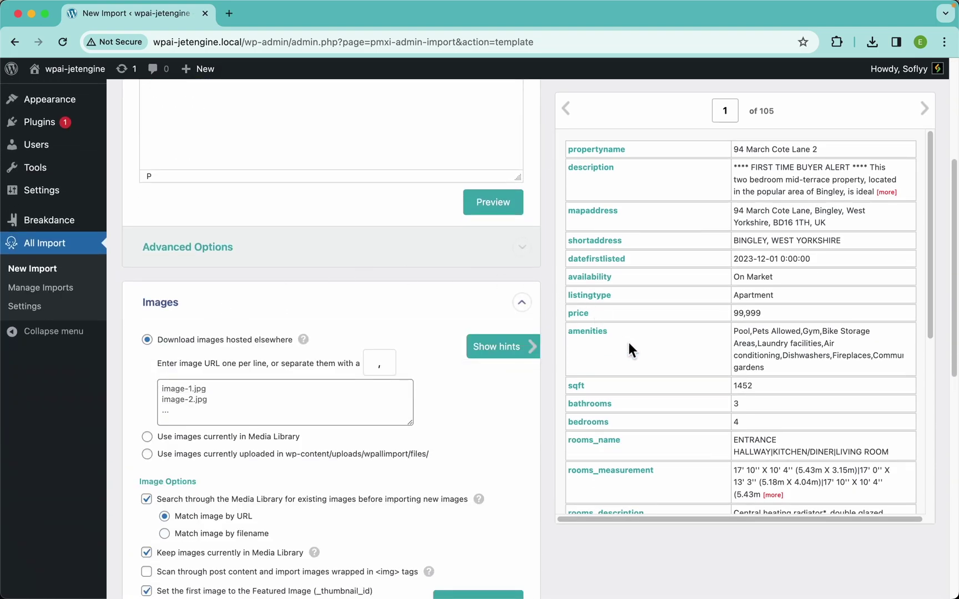
{"action": "scroll", "coordinate": [660, 370], "scroll_direction": "down", "scroll_amount": 10}
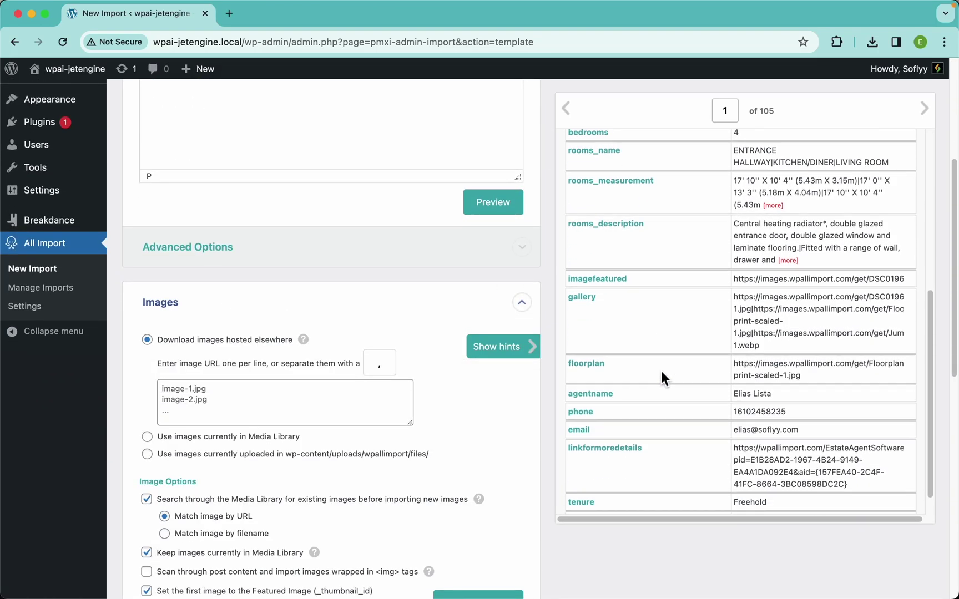
{"action": "left_click_drag", "start_coordinate": [608, 284], "coordinate": [278, 405]}
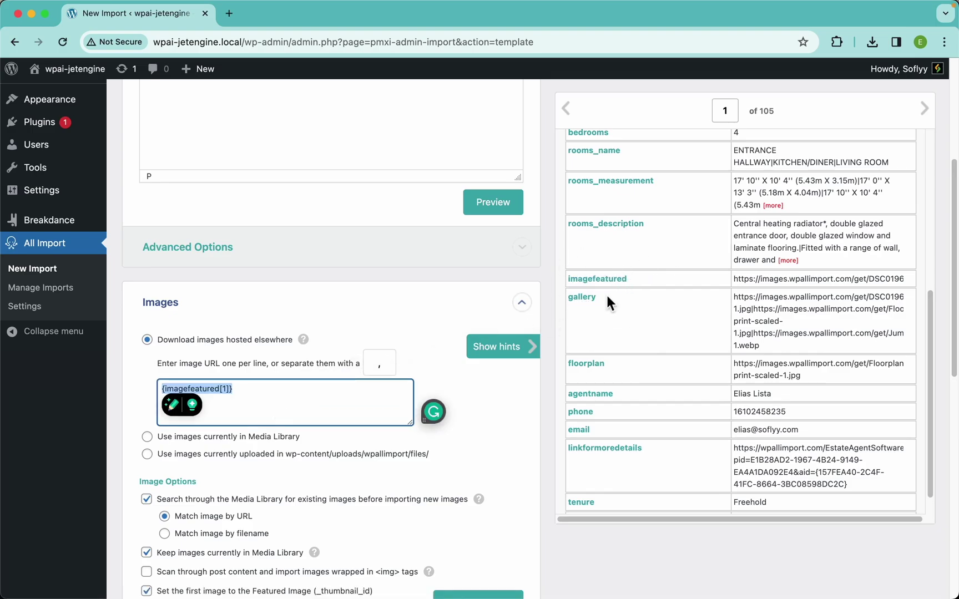
{"action": "left_click", "coordinate": [592, 312]}
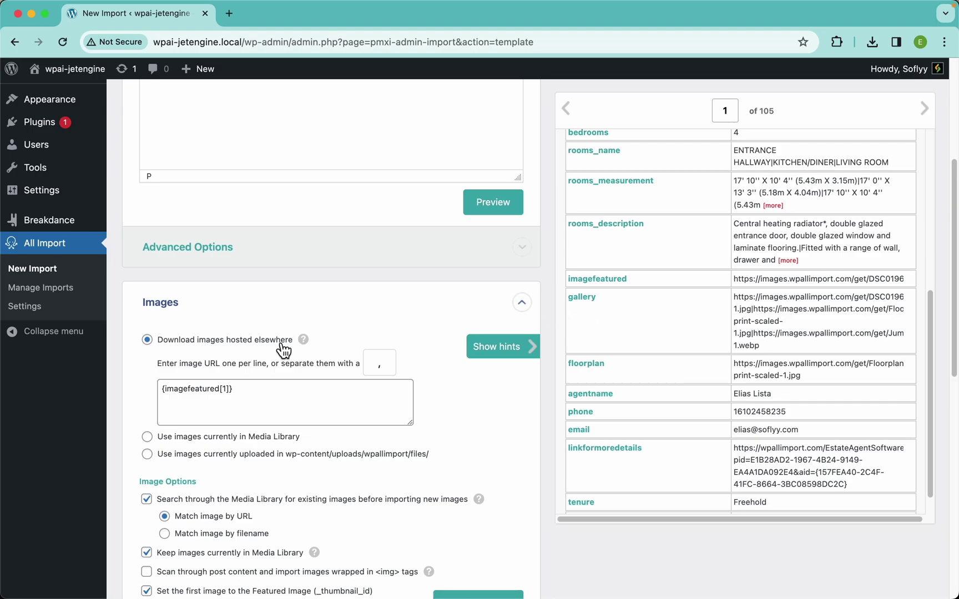
{"action": "scroll", "coordinate": [284, 350], "scroll_direction": "down", "scroll_amount": 5}
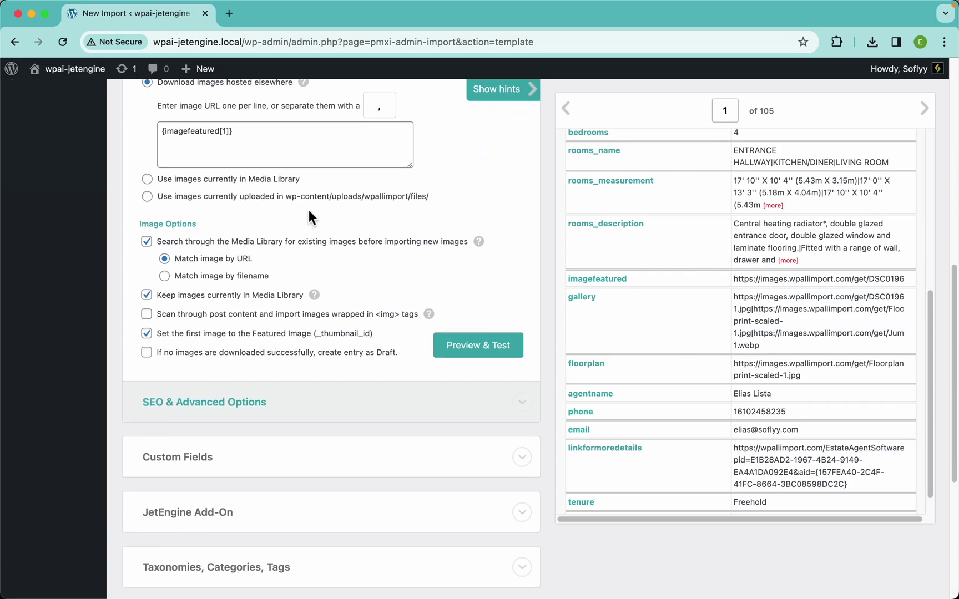
{"action": "mouse_move", "coordinate": [487, 247]}
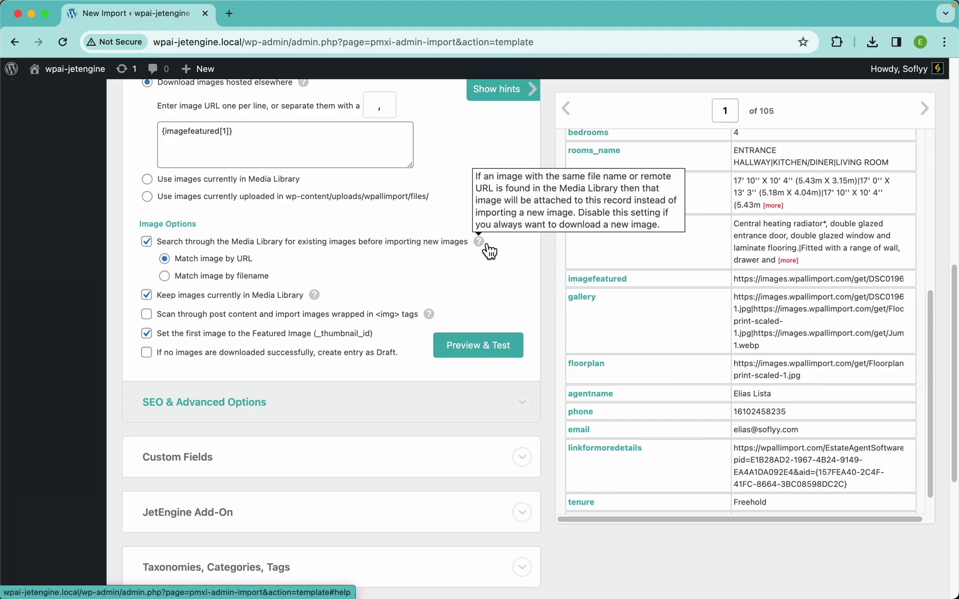
{"action": "scroll", "coordinate": [233, 388], "scroll_direction": "down", "scroll_amount": 4}
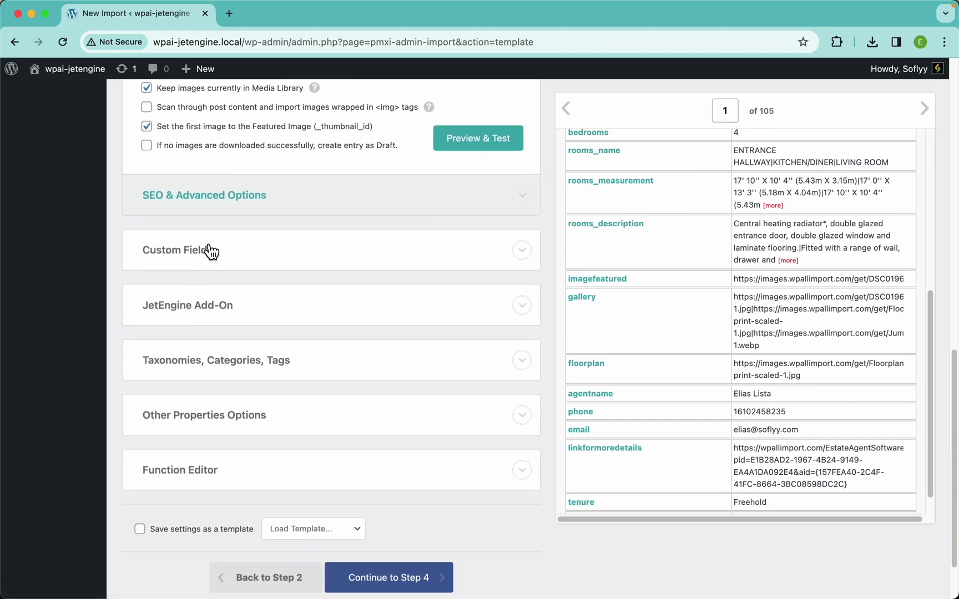
- Enable the Properties (Post Type) field group in the JetEngine Add-On
{"action": "left_click", "coordinate": [211, 320]}
{"action": "scroll", "coordinate": [300, 291], "scroll_direction": "down", "scroll_amount": 2}
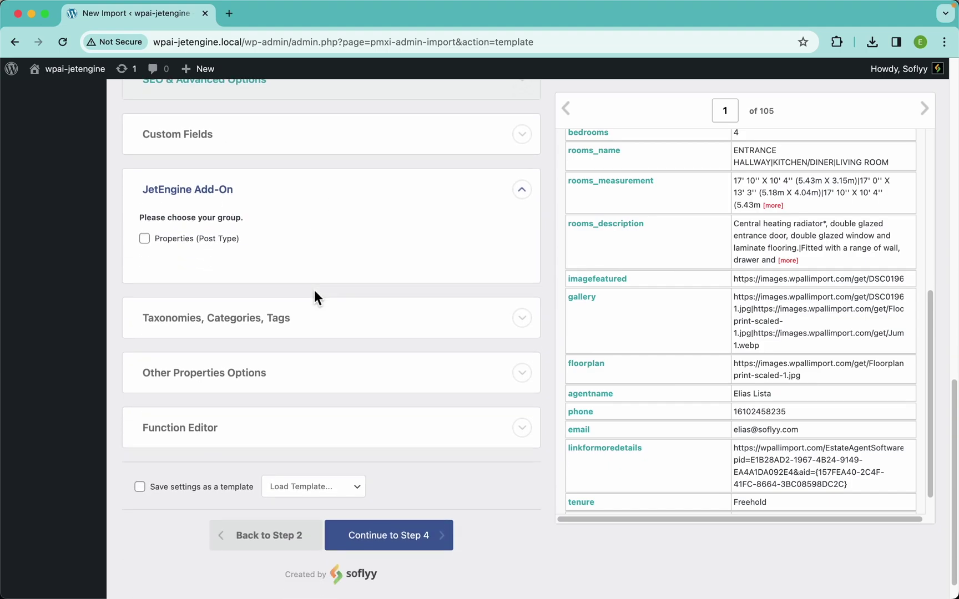
{"action": "left_click", "coordinate": [193, 245]}
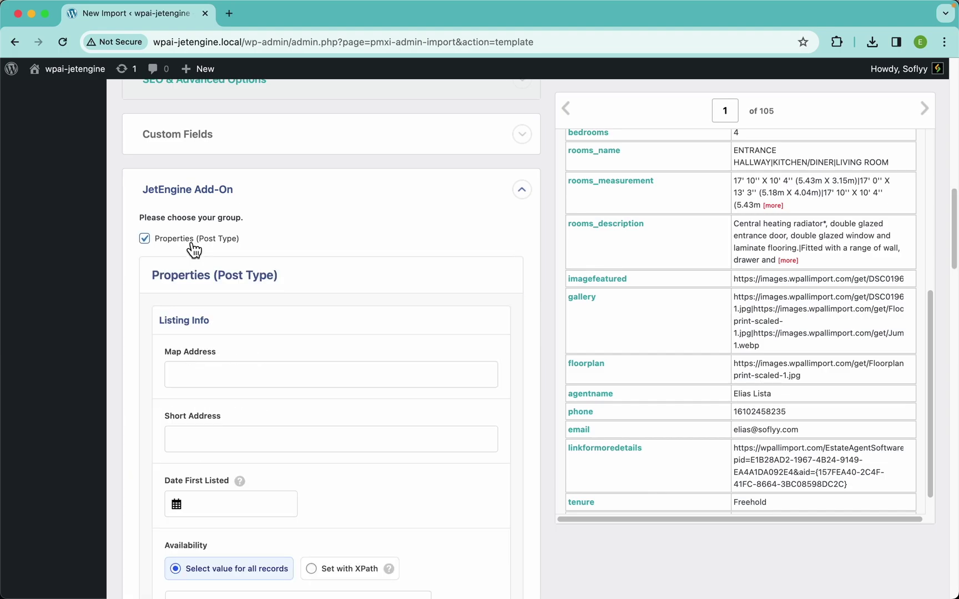
{"action": "scroll", "coordinate": [327, 363], "scroll_direction": "down", "scroll_amount": 3}
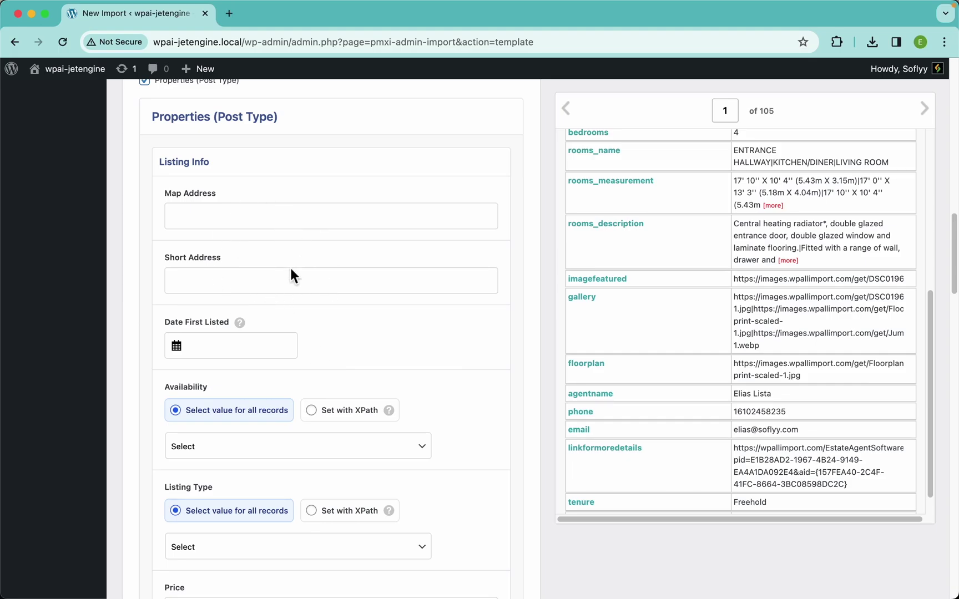
{"action": "scroll", "coordinate": [718, 272], "scroll_direction": "up", "scroll_amount": 5}
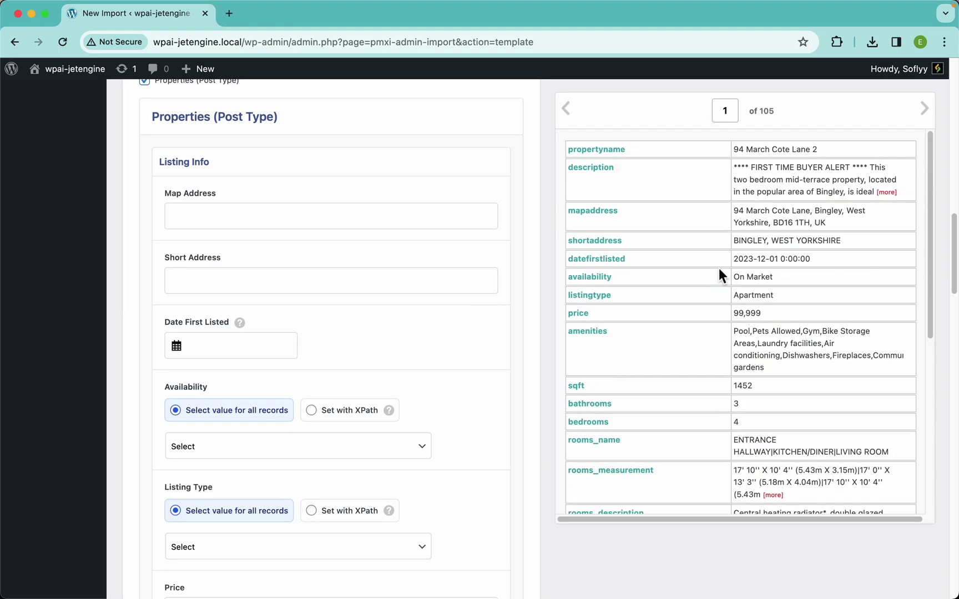
- Map mapaddress, shortaddress and datefirstlisted into Map Address, Short Address and Date First Listed
{"action": "left_click_drag", "start_coordinate": [593, 220], "coordinate": [363, 219]}
{"action": "left_click_drag", "start_coordinate": [591, 244], "coordinate": [363, 284]}
{"action": "scroll", "coordinate": [405, 334], "scroll_direction": "down", "scroll_amount": 3}
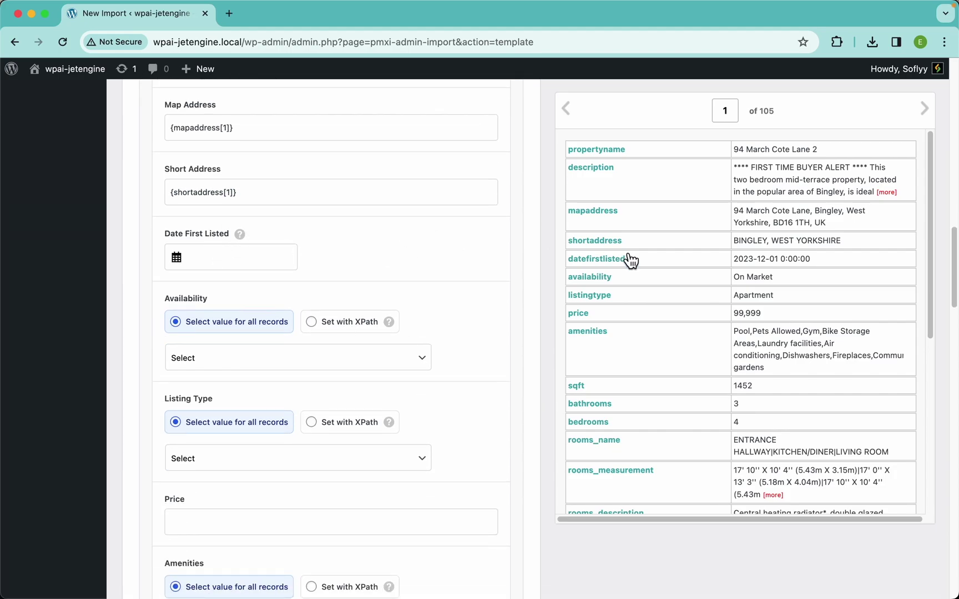
{"action": "scroll", "coordinate": [625, 348], "scroll_direction": "down", "scroll_amount": 4}
{"action": "scroll", "coordinate": [624, 349], "scroll_direction": "up", "scroll_amount": 4}
{"action": "left_click_drag", "start_coordinate": [595, 259], "coordinate": [267, 265]}
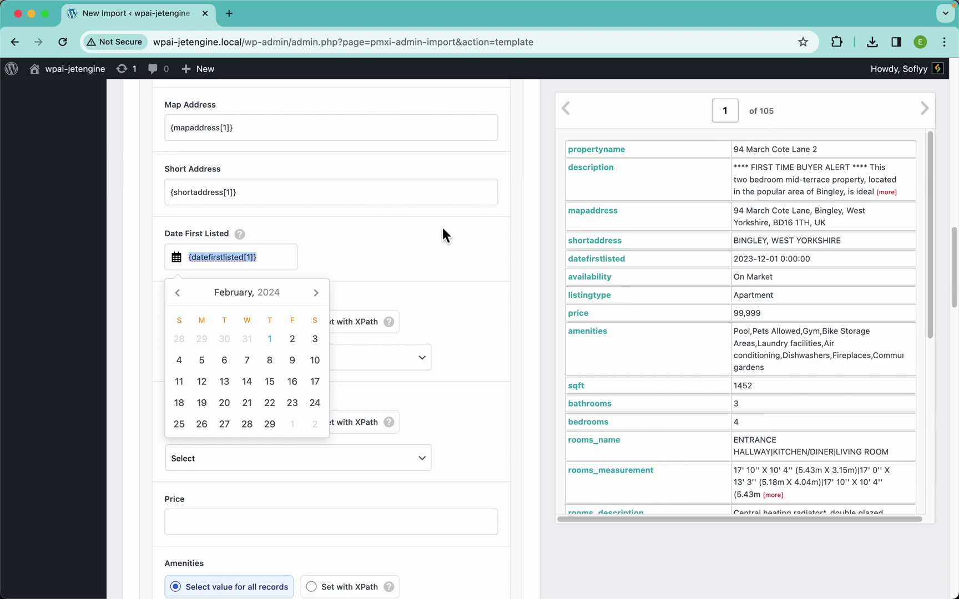
{"action": "left_click", "coordinate": [360, 257]}
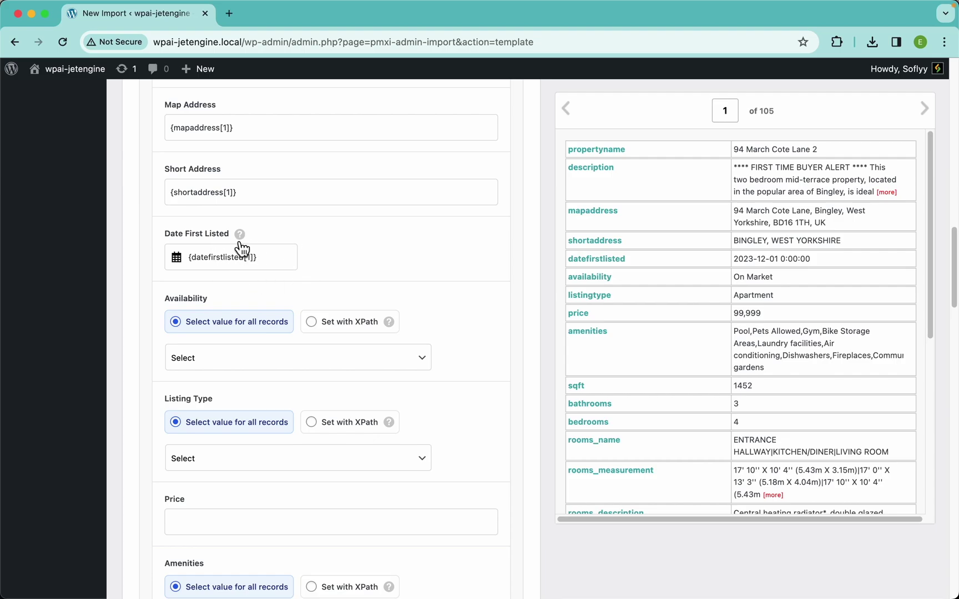
{"action": "mouse_move", "coordinate": [241, 244]}
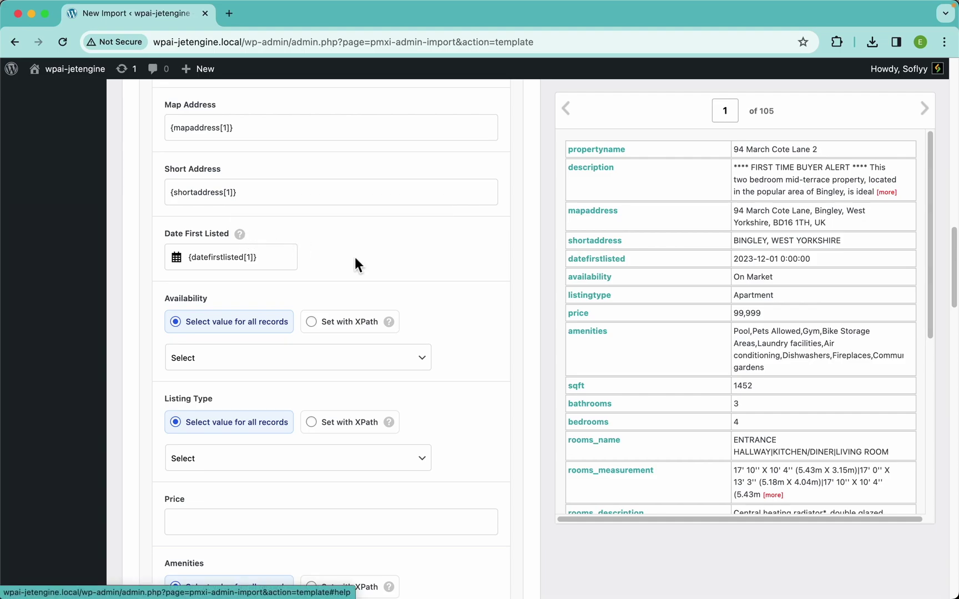
- Set Availability with XPath to {availability[1]}
{"action": "scroll", "coordinate": [366, 256], "scroll_direction": "down", "scroll_amount": 4}
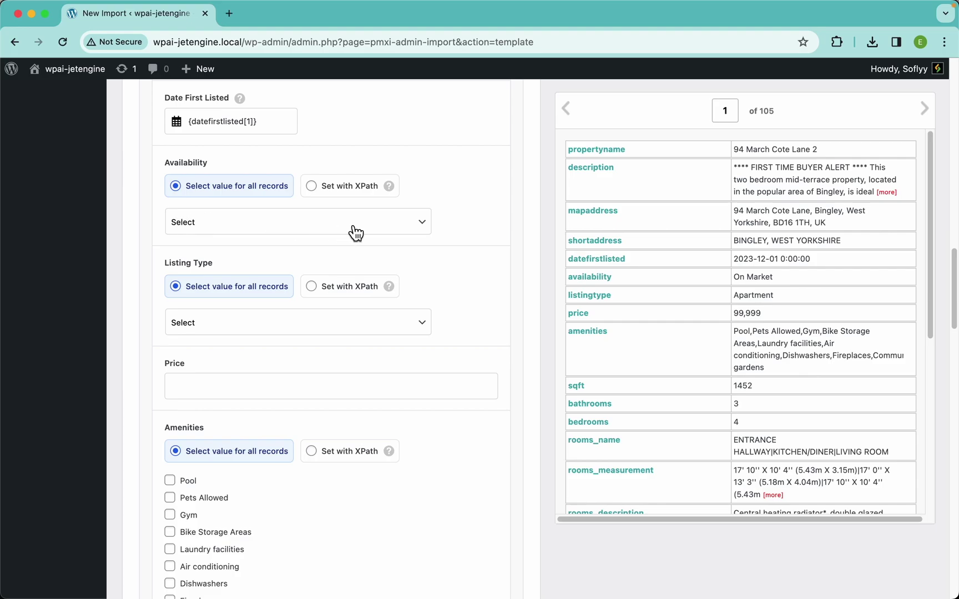
{"action": "left_click", "coordinate": [285, 225]}
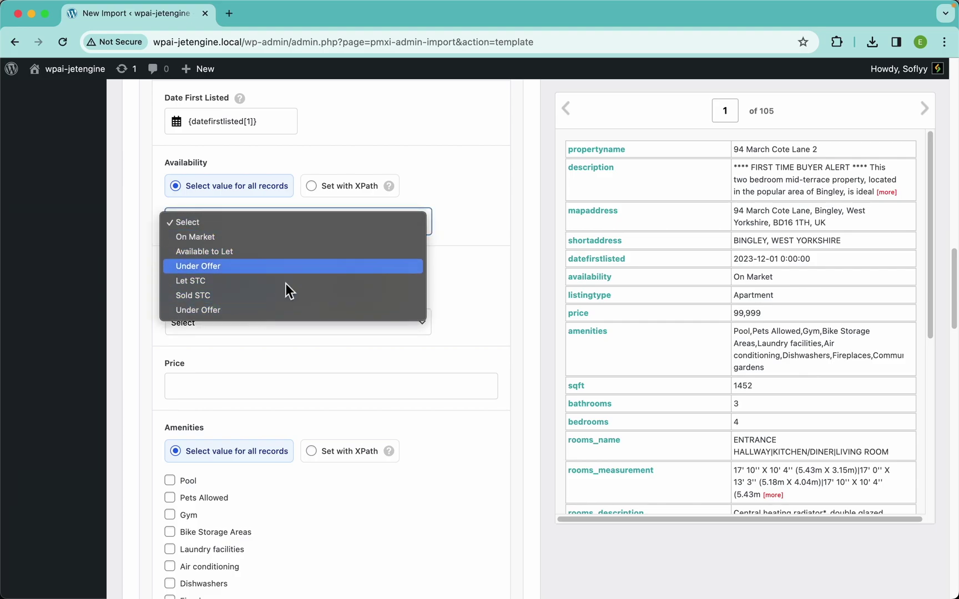
{"action": "left_click", "coordinate": [329, 155]}
{"action": "left_click", "coordinate": [264, 122]}
{"action": "left_click", "coordinate": [383, 156]}
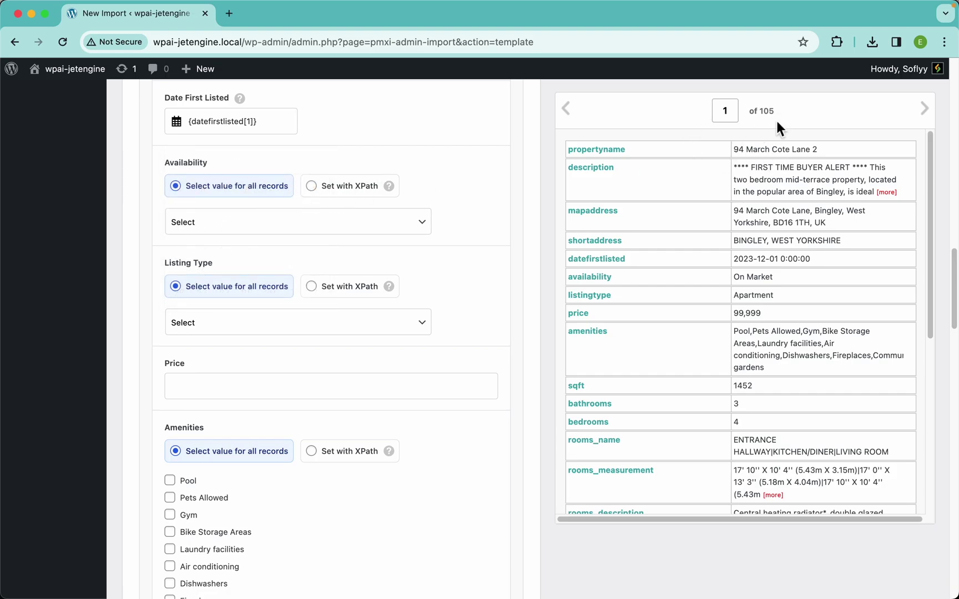
{"action": "left_click", "coordinate": [358, 196]}
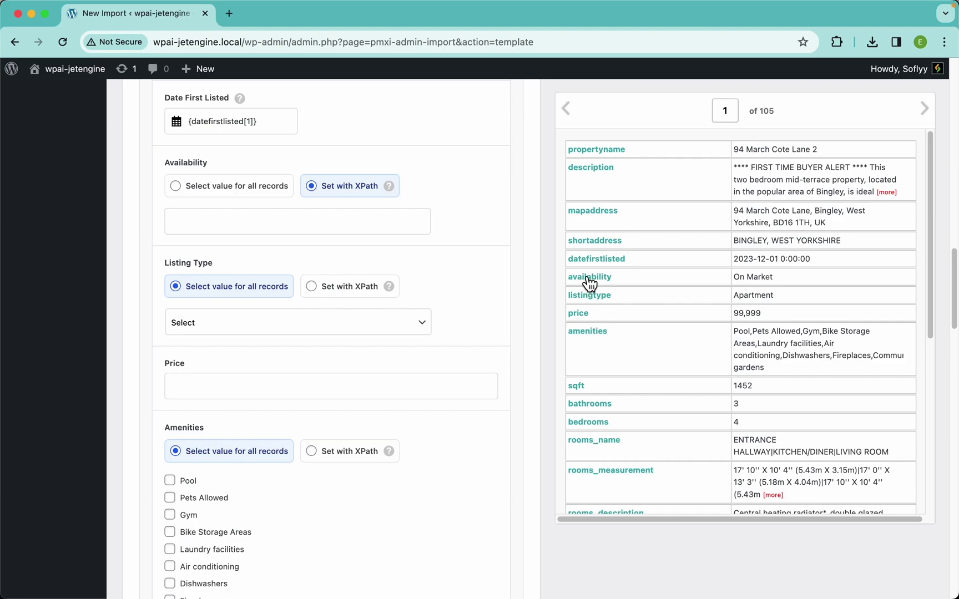
{"action": "left_click_drag", "start_coordinate": [588, 280], "coordinate": [329, 240]}
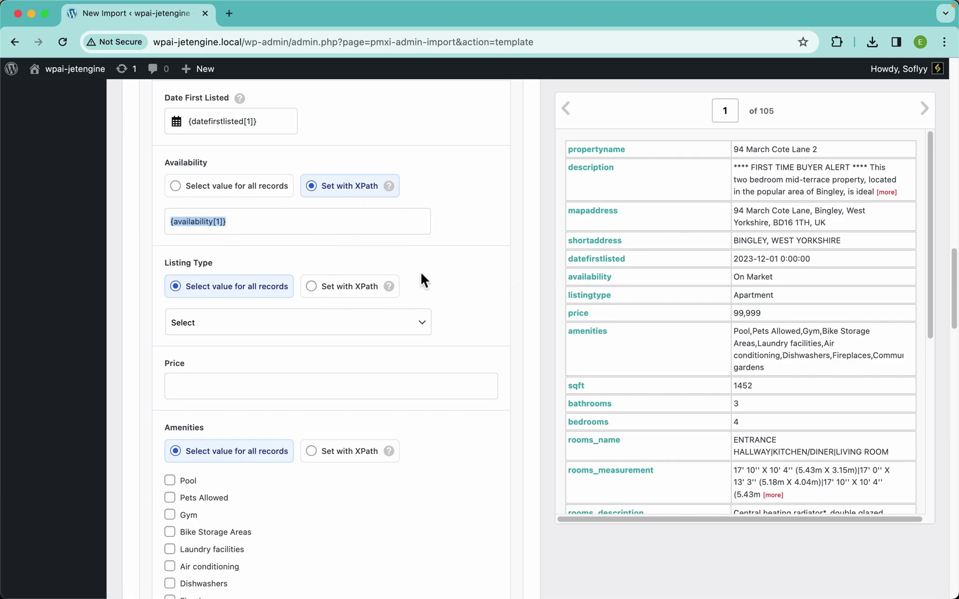
- Set Listing Type with XPath to {listingtype[1]}
{"action": "scroll", "coordinate": [421, 272], "scroll_direction": "down", "scroll_amount": 1}
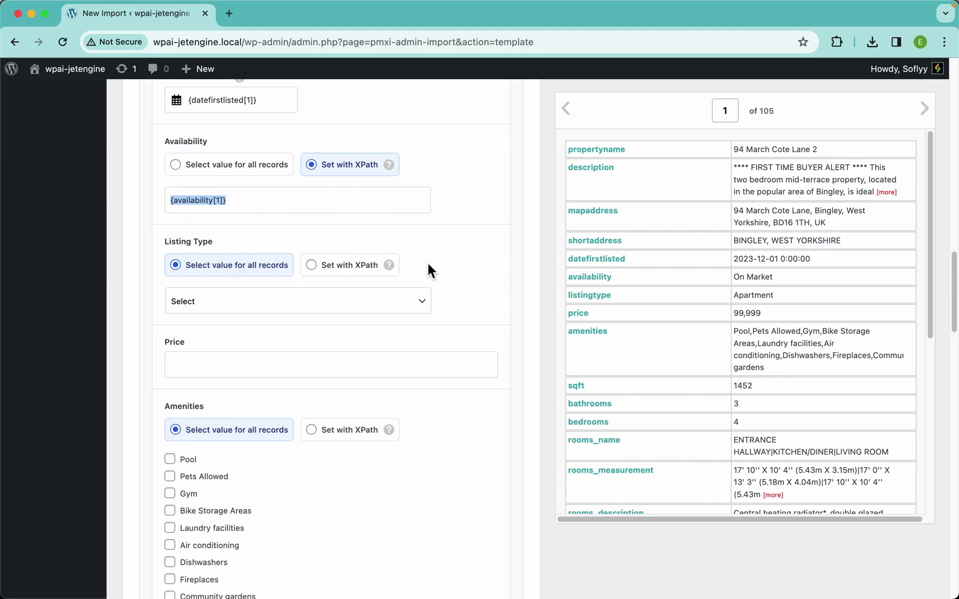
{"action": "scroll", "coordinate": [428, 264], "scroll_direction": "down", "scroll_amount": 3}
{"action": "left_click", "coordinate": [350, 146]}
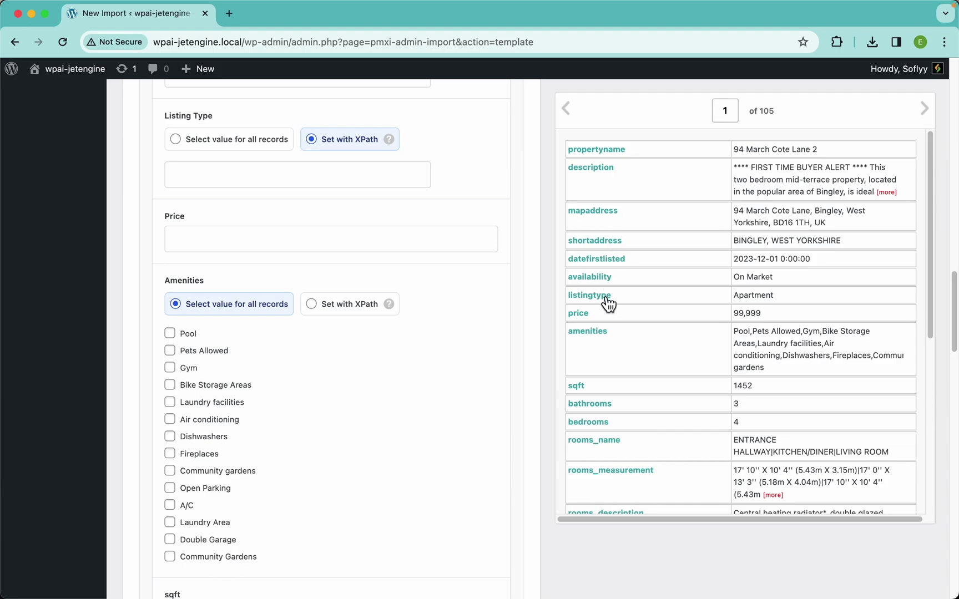
{"action": "left_click_drag", "start_coordinate": [607, 303], "coordinate": [347, 183]}
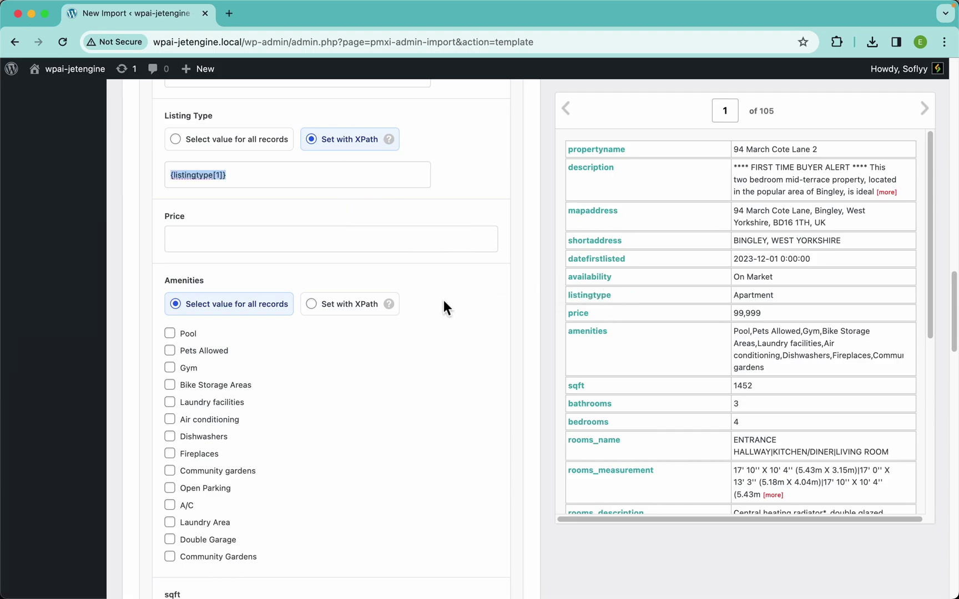
- Map price into Price and tick Bike Storage Areas, Fireplaces, Laundry Area and Pool amenities
{"action": "scroll", "coordinate": [444, 302], "scroll_direction": "down", "scroll_amount": 3}
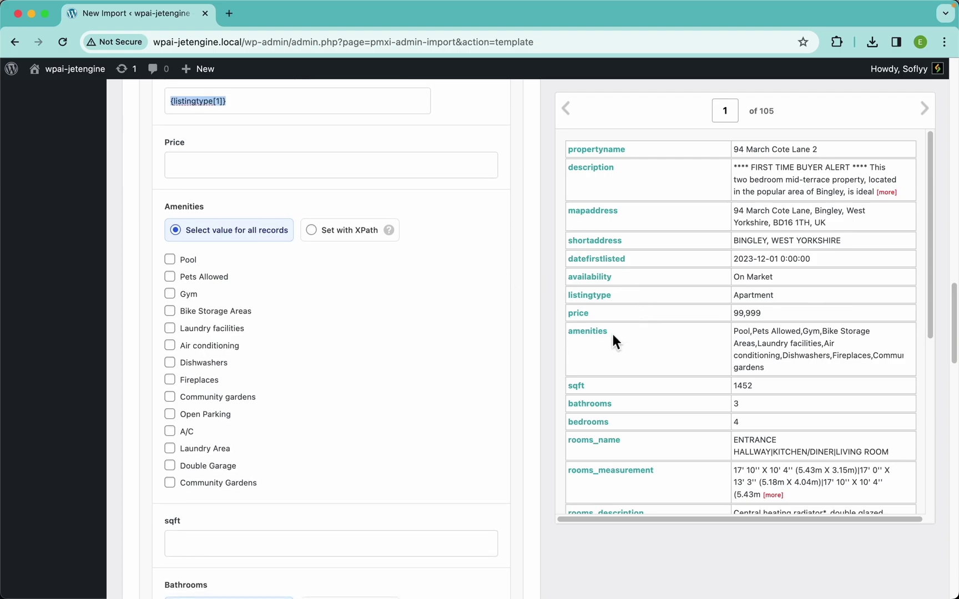
{"action": "left_click_drag", "start_coordinate": [580, 315], "coordinate": [337, 172]}
{"action": "left_click", "coordinate": [190, 315]}
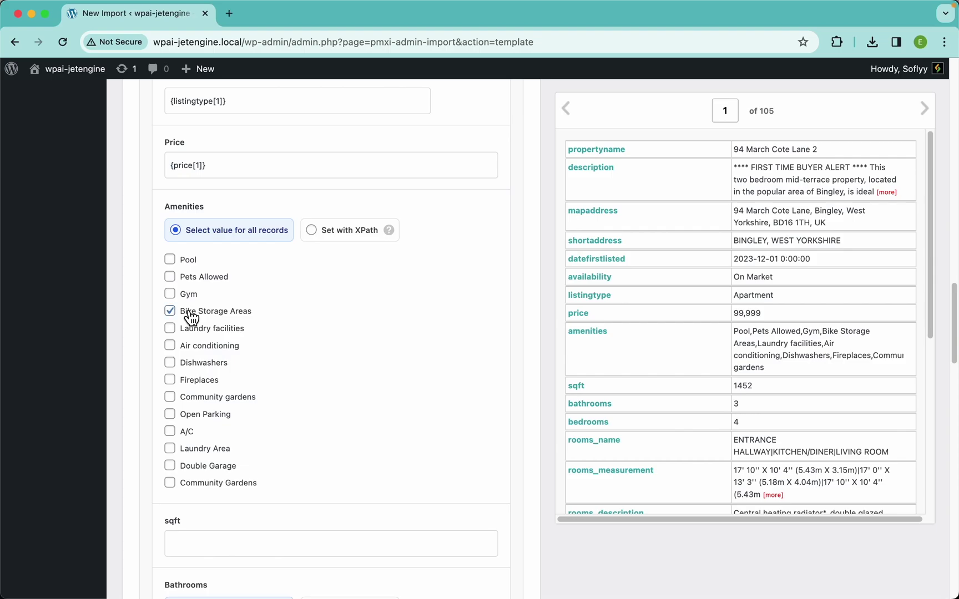
{"action": "left_click", "coordinate": [188, 382]}
{"action": "left_click", "coordinate": [194, 451]}
{"action": "left_click", "coordinate": [169, 260]}
- Switch Amenities to Set with XPath and map the amenities column into it
{"action": "left_click", "coordinate": [337, 235]}
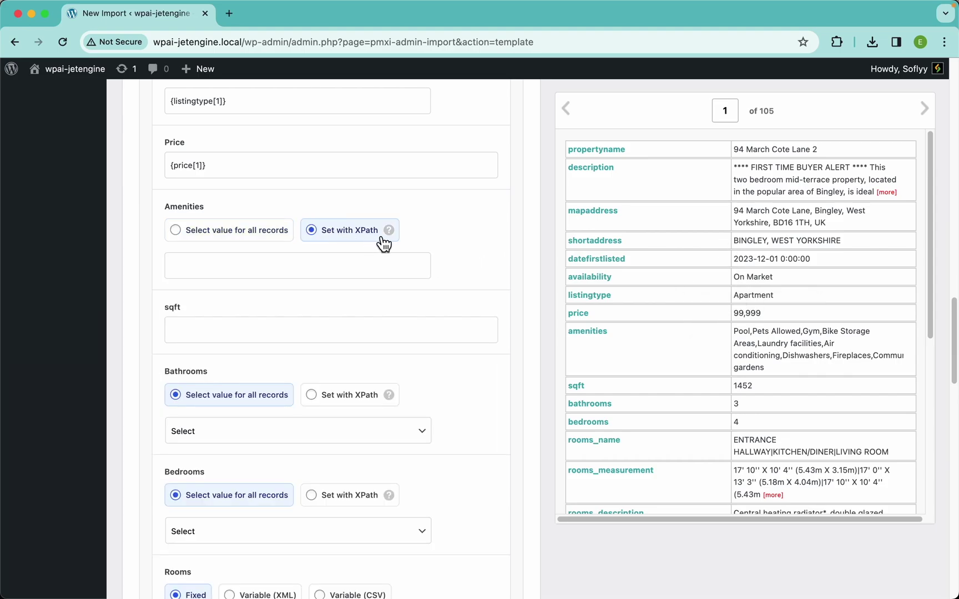
{"action": "mouse_move", "coordinate": [392, 232]}
{"action": "scroll", "coordinate": [777, 338], "scroll_direction": "up", "scroll_amount": 10}
{"action": "scroll", "coordinate": [576, 373], "scroll_direction": "left", "scroll_amount": 5}
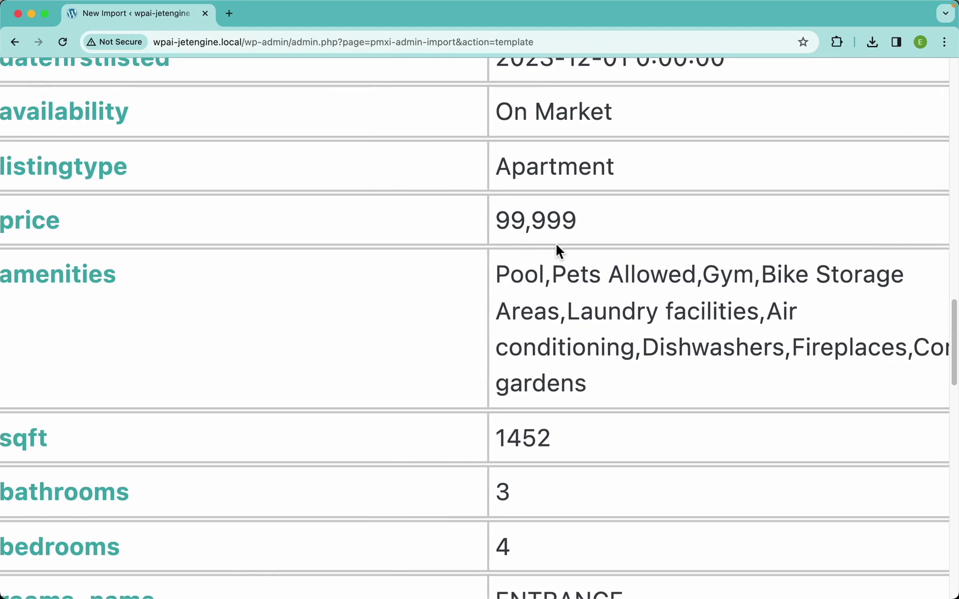
{"action": "left_click_drag", "start_coordinate": [555, 281], "coordinate": [545, 279]}
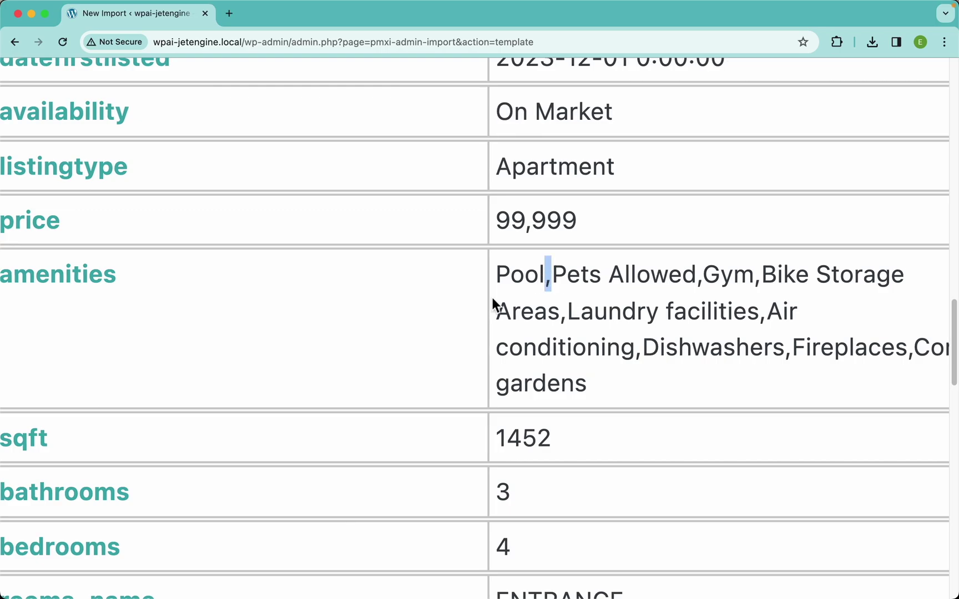
{"action": "left_click_drag", "start_coordinate": [492, 297], "coordinate": [372, 229]}
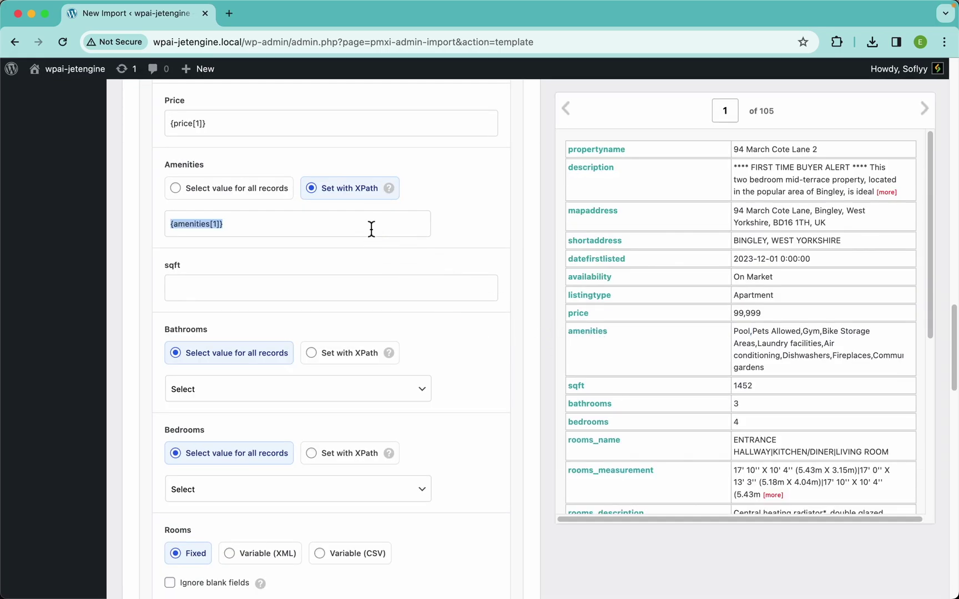
- Map sqft, bathrooms and bedrooms into their fields using Set with XPath
{"action": "scroll", "coordinate": [345, 261], "scroll_direction": "down", "scroll_amount": 2}
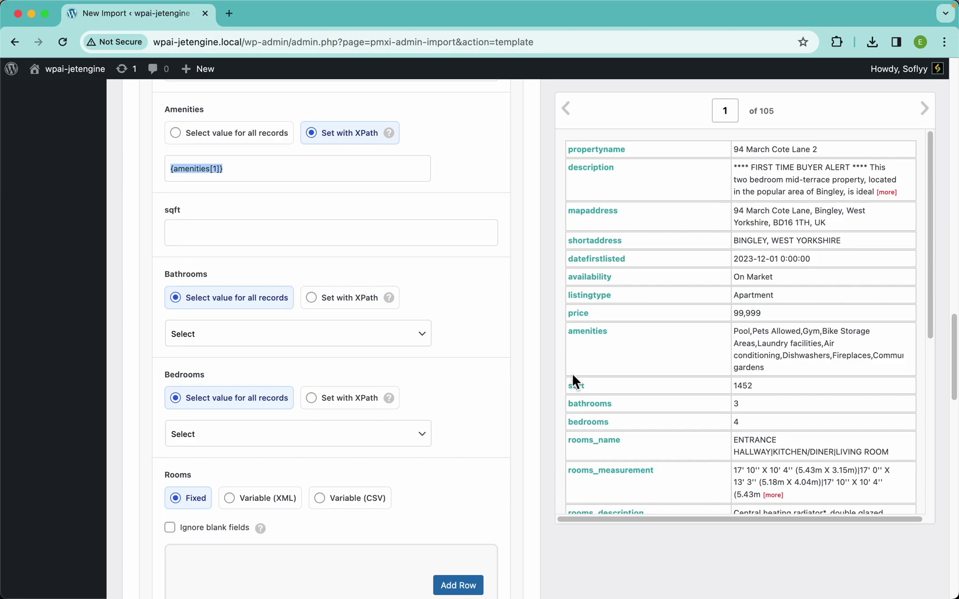
{"action": "left_click_drag", "start_coordinate": [572, 375], "coordinate": [346, 242]}
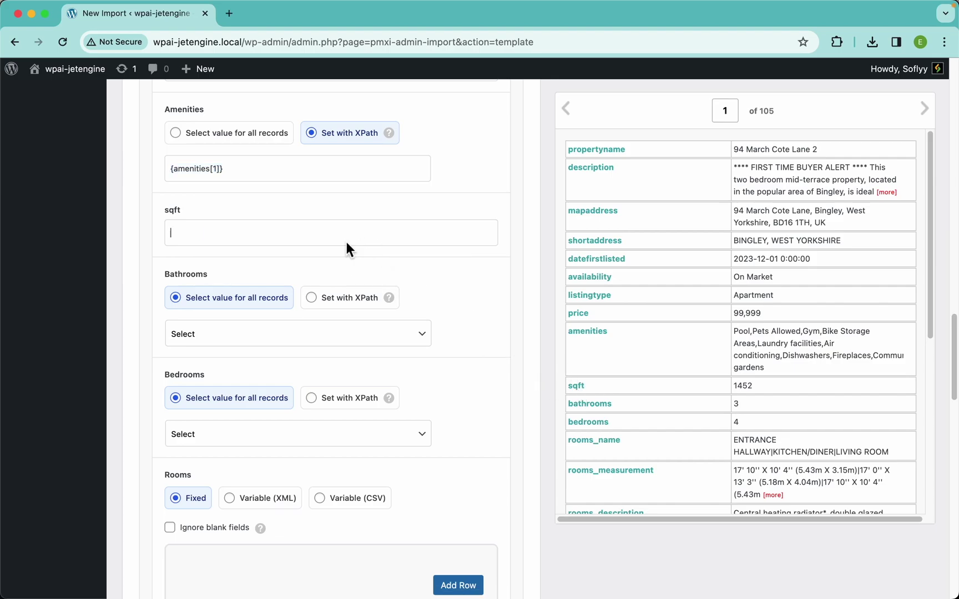
{"action": "left_click_drag", "start_coordinate": [582, 417], "coordinate": [390, 339]}
{"action": "left_click", "coordinate": [347, 297]}
{"action": "left_click", "coordinate": [355, 404]}
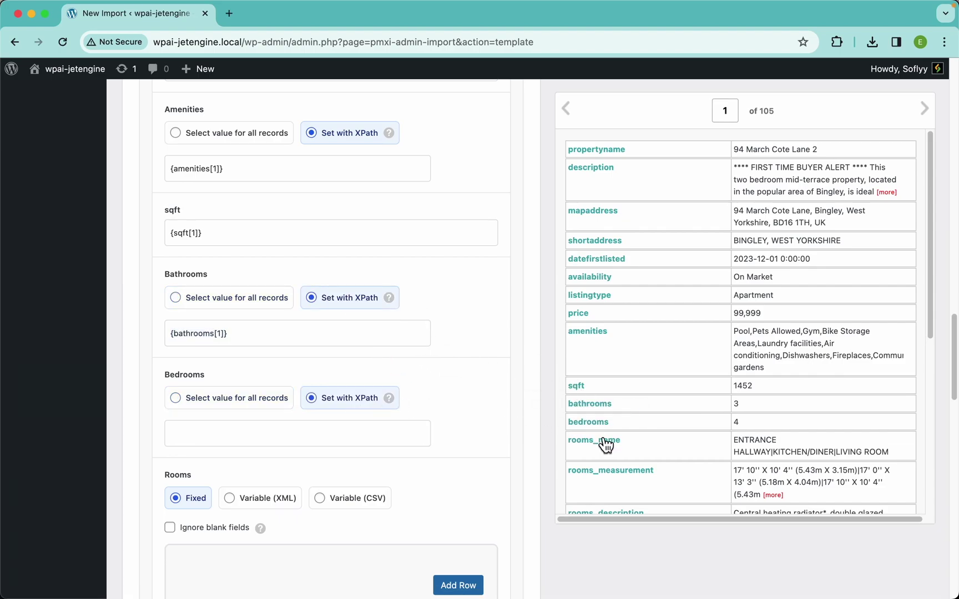
{"action": "left_click_drag", "start_coordinate": [591, 424], "coordinate": [411, 433]}
{"action": "scroll", "coordinate": [482, 423], "scroll_direction": "down", "scroll_amount": 5}
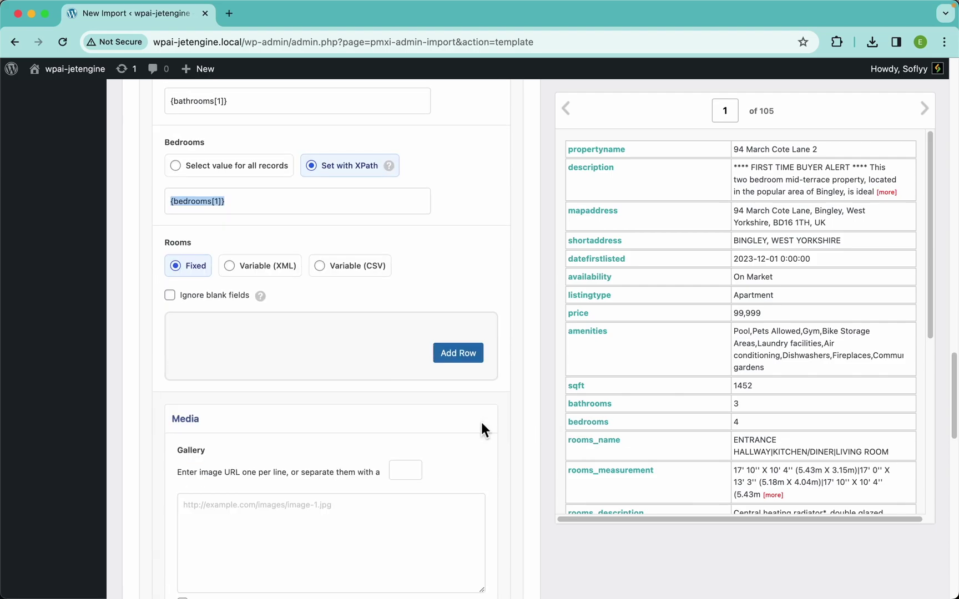
{"action": "scroll", "coordinate": [402, 371], "scroll_direction": "down", "scroll_amount": 3}
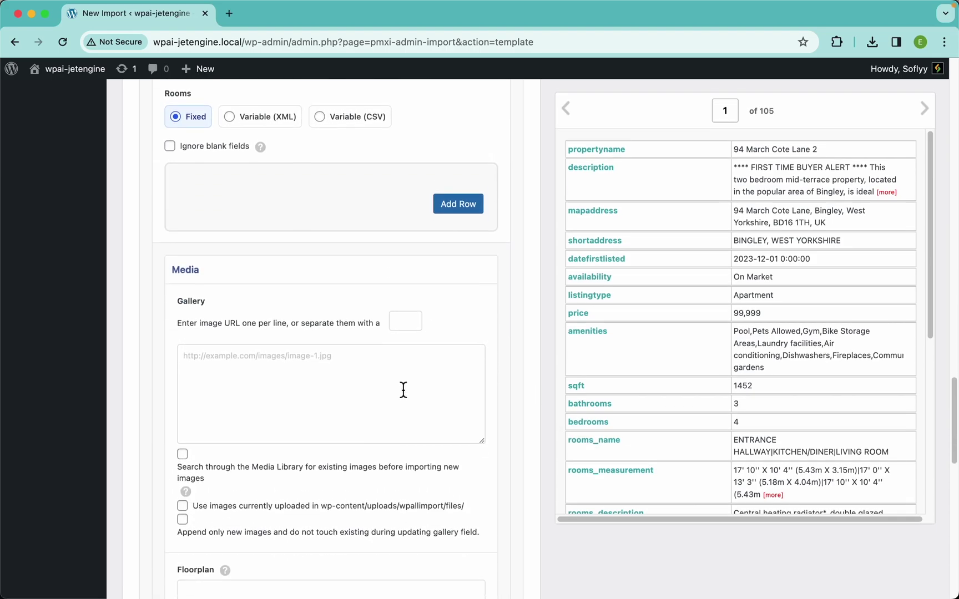
{"action": "scroll", "coordinate": [398, 391], "scroll_direction": "up", "scroll_amount": 2}
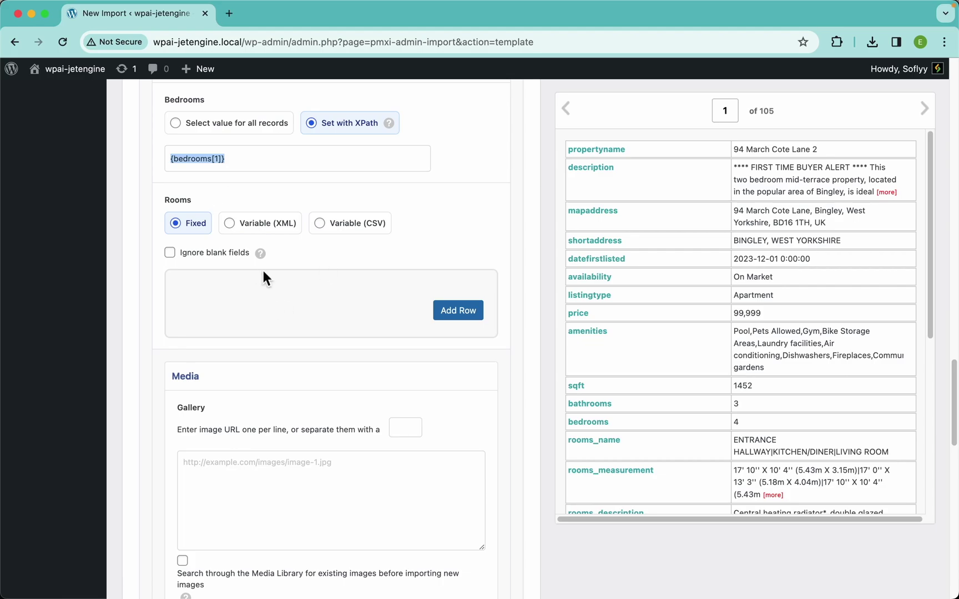
{"action": "scroll", "coordinate": [263, 272], "scroll_direction": "up", "scroll_amount": 20}
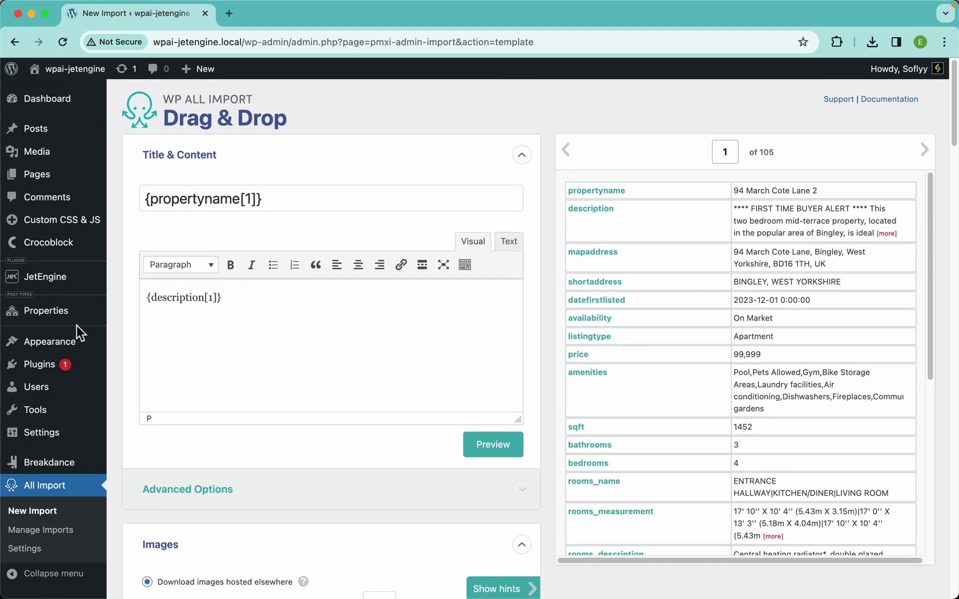
- Open a new Properties post in a separate tab and switch to it
{"action": "mouse_move", "coordinate": [72, 317]}
{"action": "right_click", "coordinate": [133, 332]}
{"action": "left_click", "coordinate": [177, 338]}
{"action": "left_click", "coordinate": [291, 17]}
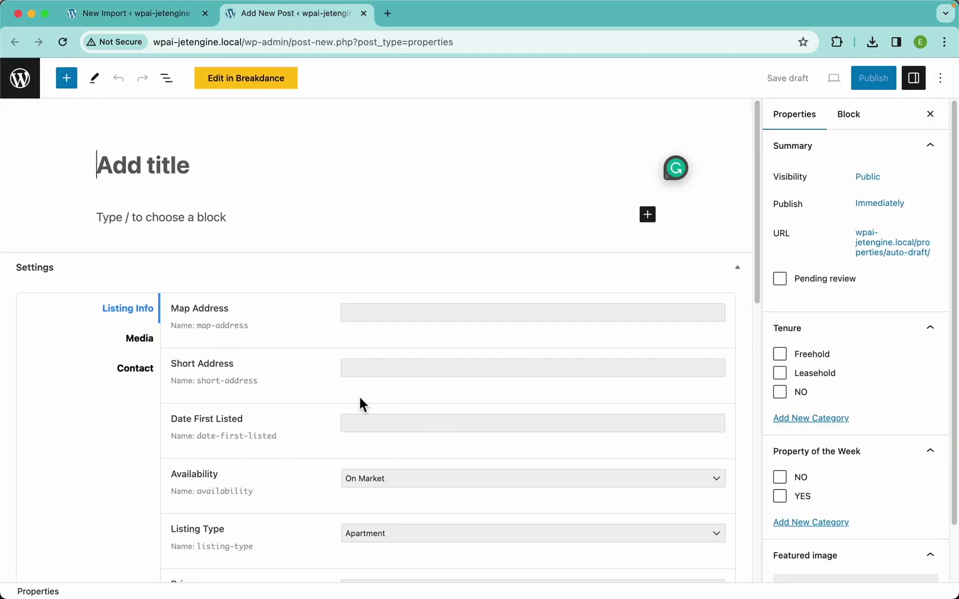
- Check the Availability and Date First Listed fields, leaving Availability as On Market
{"action": "scroll", "coordinate": [387, 451], "scroll_direction": "down", "scroll_amount": 4}
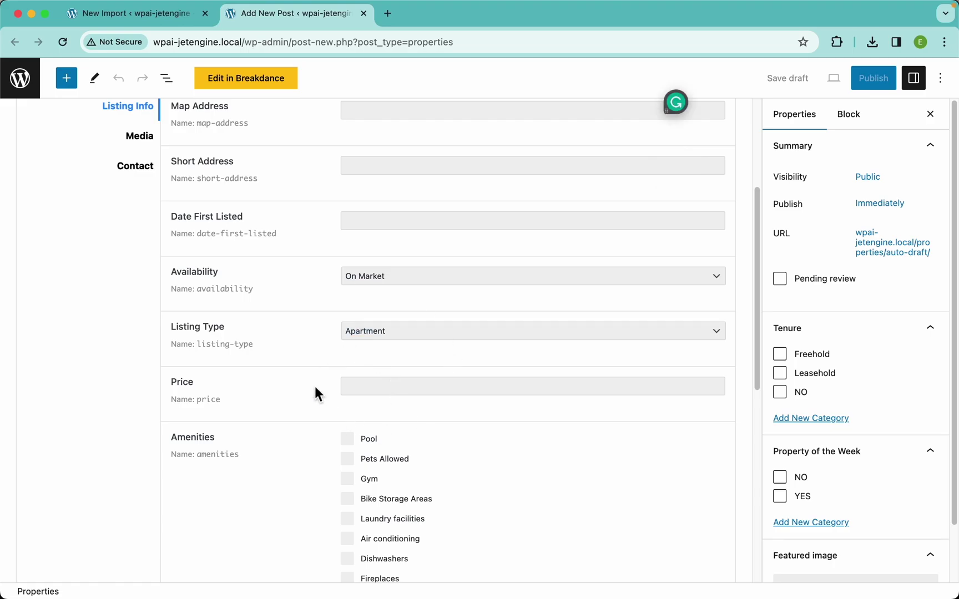
{"action": "left_click", "coordinate": [410, 280]}
{"action": "left_click", "coordinate": [293, 333]}
{"action": "left_click", "coordinate": [378, 222]}
{"action": "left_click", "coordinate": [334, 359]}
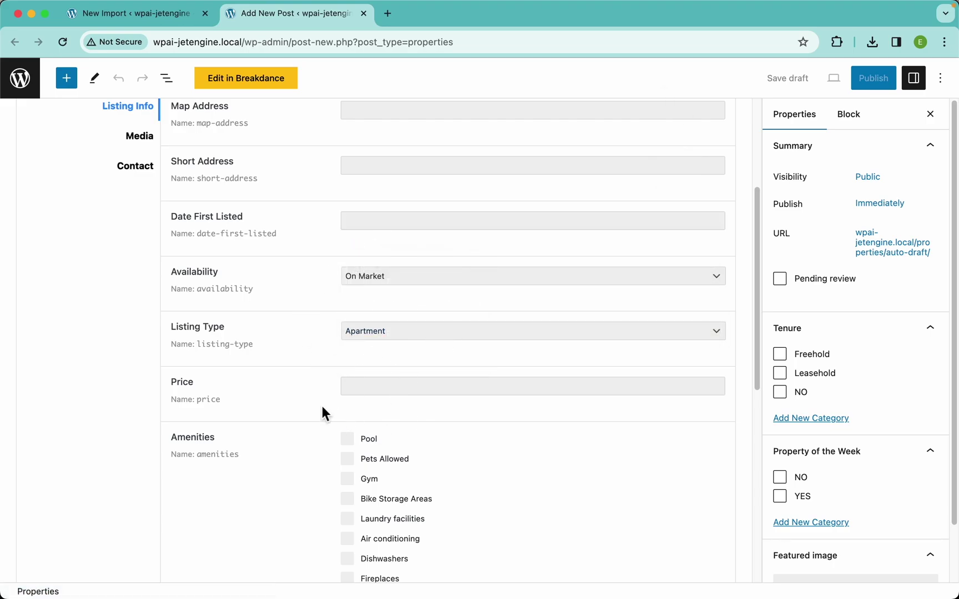
- Add several empty items to the Rooms repeater with ADD ITEM
{"action": "scroll", "coordinate": [321, 400], "scroll_direction": "down", "scroll_amount": 5}
{"action": "scroll", "coordinate": [366, 300], "scroll_direction": "down", "scroll_amount": 4}
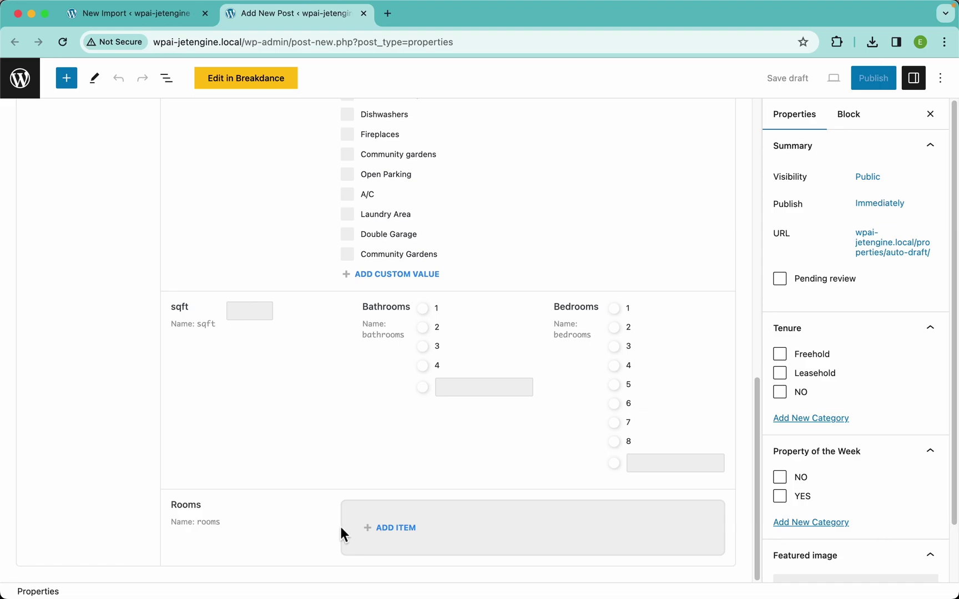
{"action": "left_click", "coordinate": [408, 529]}
{"action": "scroll", "coordinate": [464, 486], "scroll_direction": "down", "scroll_amount": 4}
{"action": "left_click", "coordinate": [408, 526]}
{"action": "scroll", "coordinate": [445, 493], "scroll_direction": "down", "scroll_amount": 4}
{"action": "left_click", "coordinate": [395, 527]}
{"action": "scroll", "coordinate": [443, 499], "scroll_direction": "down", "scroll_amount": 3}
{"action": "scroll", "coordinate": [443, 500], "scroll_direction": "down", "scroll_amount": 1}
{"action": "left_click", "coordinate": [392, 528]}
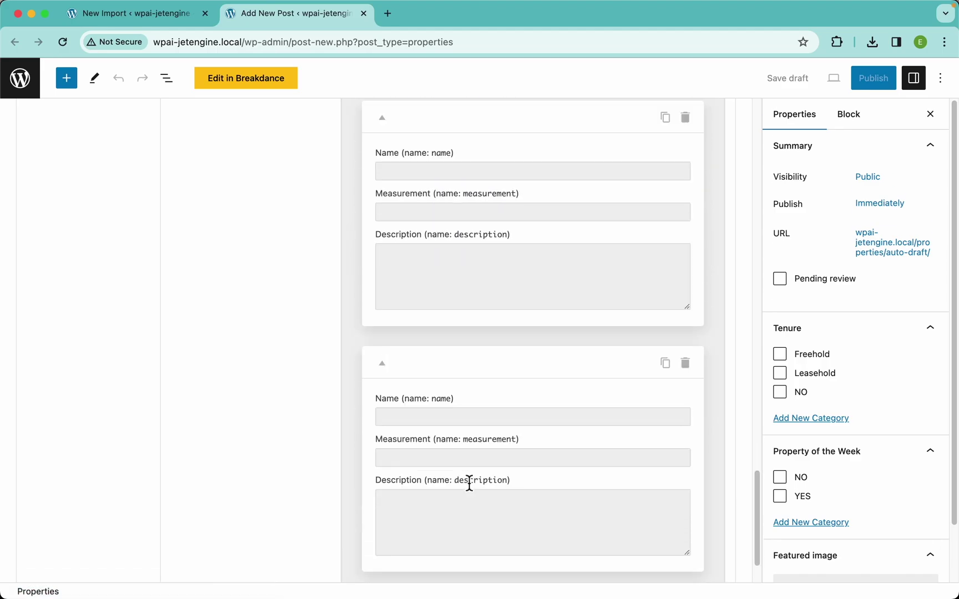
{"action": "left_click", "coordinate": [407, 536]}
{"action": "scroll", "coordinate": [469, 469], "scroll_direction": "down", "scroll_amount": 4}
{"action": "scroll", "coordinate": [472, 470], "scroll_direction": "up", "scroll_amount": 10}
{"action": "scroll", "coordinate": [471, 469], "scroll_direction": "down", "scroll_amount": 5}
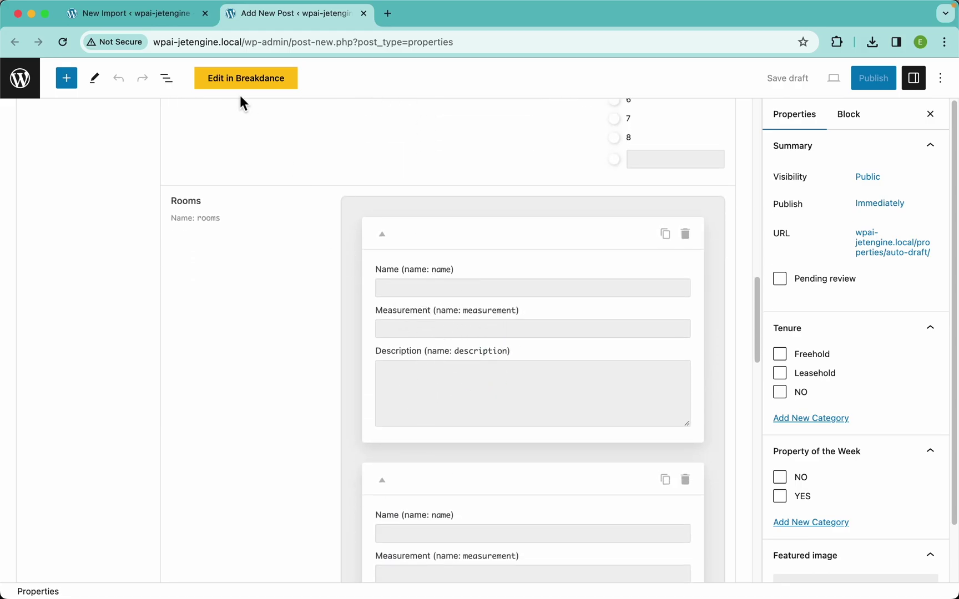
- Return to the New Import tab and find the Rooms section
{"action": "left_click", "coordinate": [171, 15]}
{"action": "scroll", "coordinate": [360, 379], "scroll_direction": "down", "scroll_amount": 8}
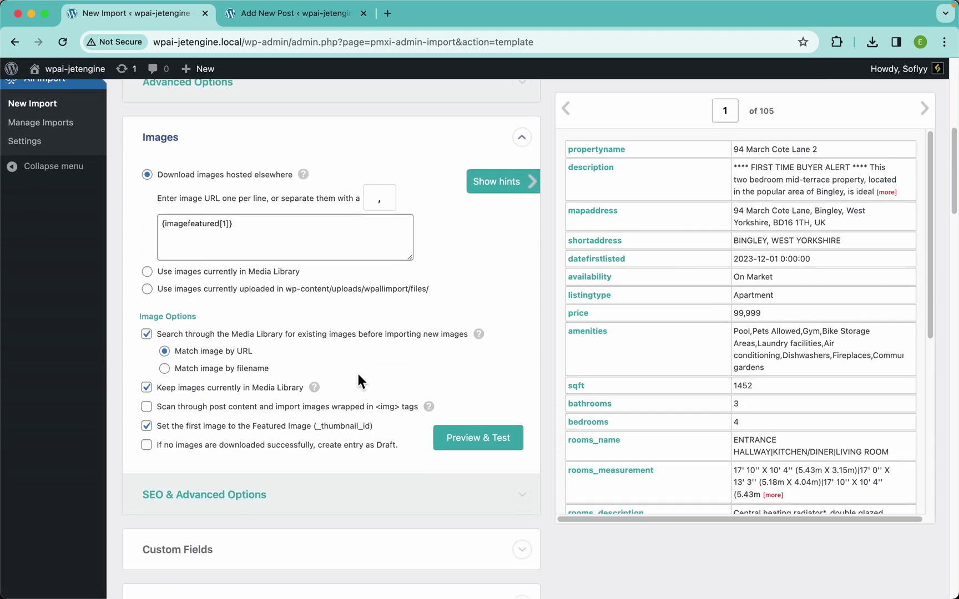
{"action": "scroll", "coordinate": [362, 379], "scroll_direction": "down", "scroll_amount": 20}
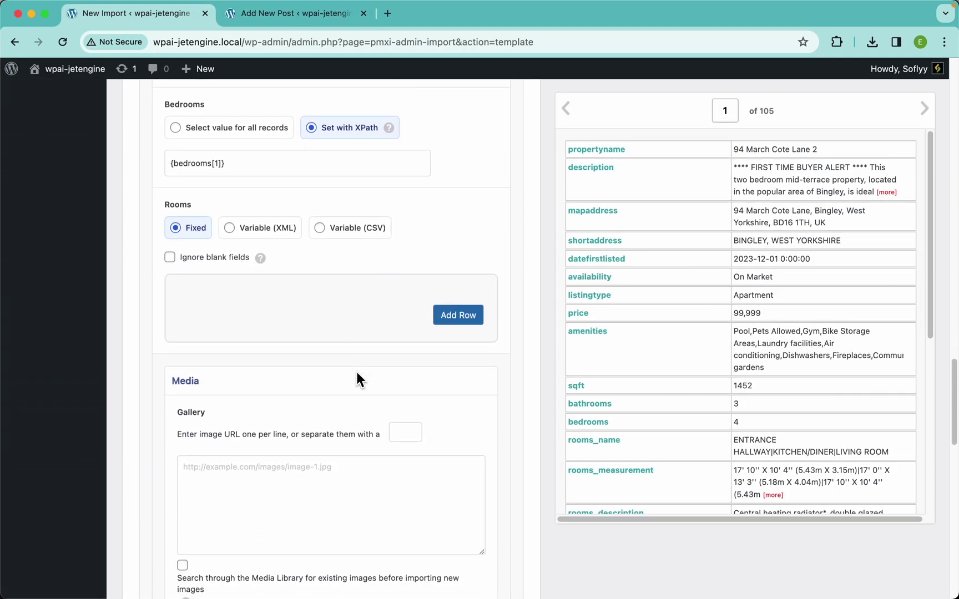
{"action": "scroll", "coordinate": [357, 377], "scroll_direction": "down", "scroll_amount": 1}
{"action": "scroll", "coordinate": [357, 377], "scroll_direction": "up", "scroll_amount": 2}
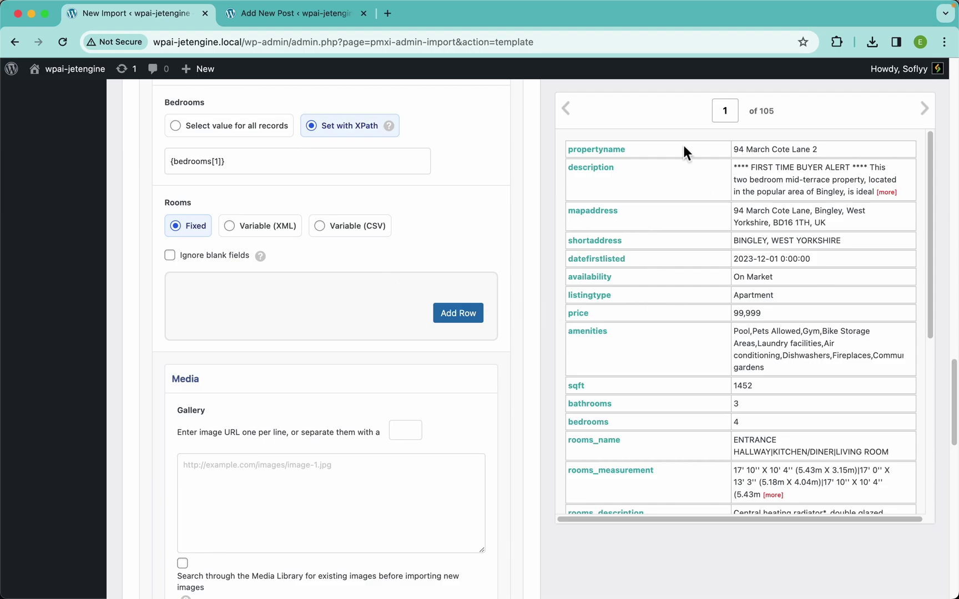
- Add three empty room rows with Add Row
{"action": "left_click", "coordinate": [465, 320]}
{"action": "scroll", "coordinate": [458, 413], "scroll_direction": "down", "scroll_amount": 4}
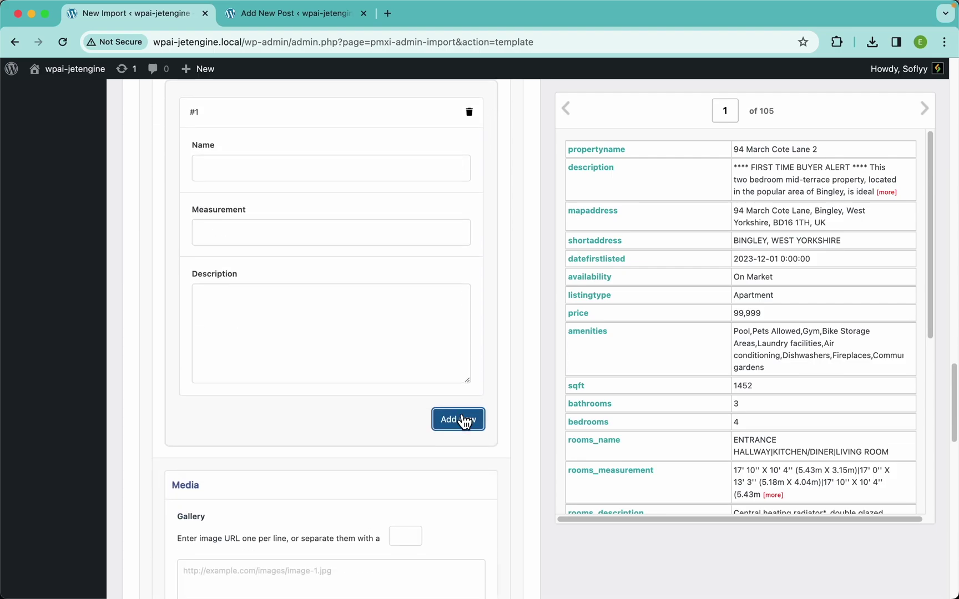
{"action": "left_click", "coordinate": [460, 420]}
{"action": "scroll", "coordinate": [457, 405], "scroll_direction": "down", "scroll_amount": 8}
{"action": "left_click", "coordinate": [462, 319]}
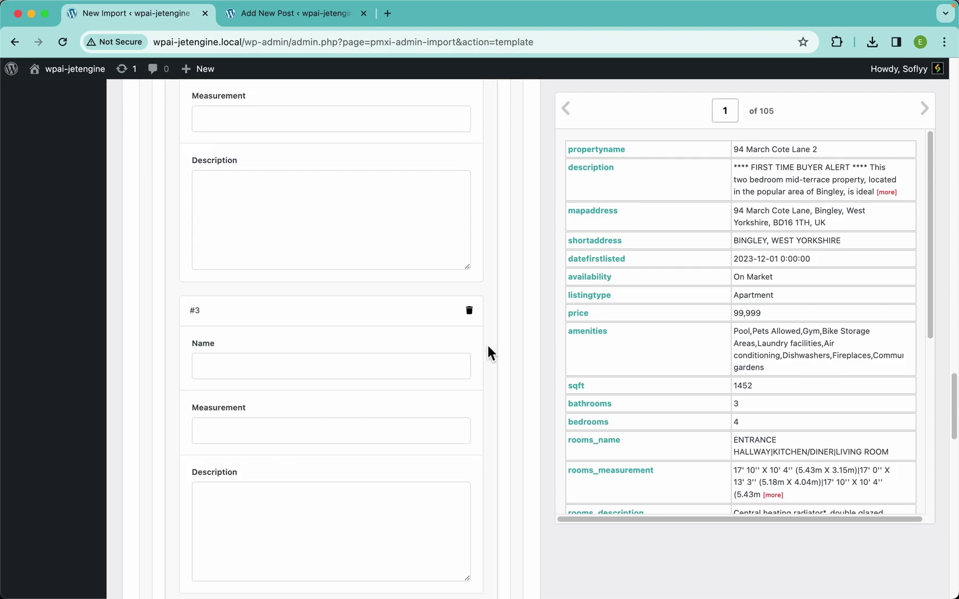
{"action": "scroll", "coordinate": [363, 313], "scroll_direction": "up", "scroll_amount": 10}
{"action": "scroll", "coordinate": [279, 330], "scroll_direction": "down", "scroll_amount": 10}
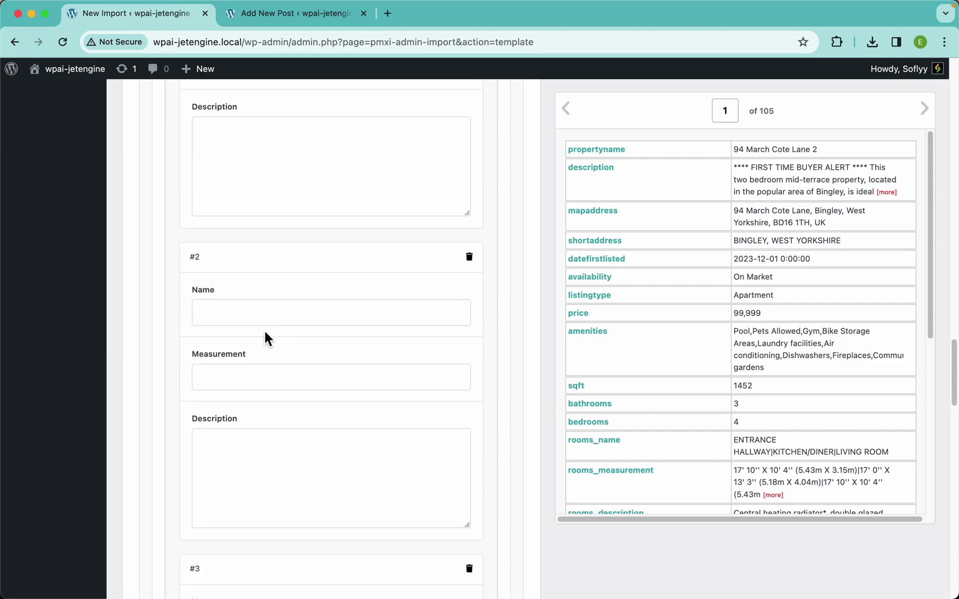
{"action": "scroll", "coordinate": [352, 361], "scroll_direction": "up", "scroll_amount": 10}
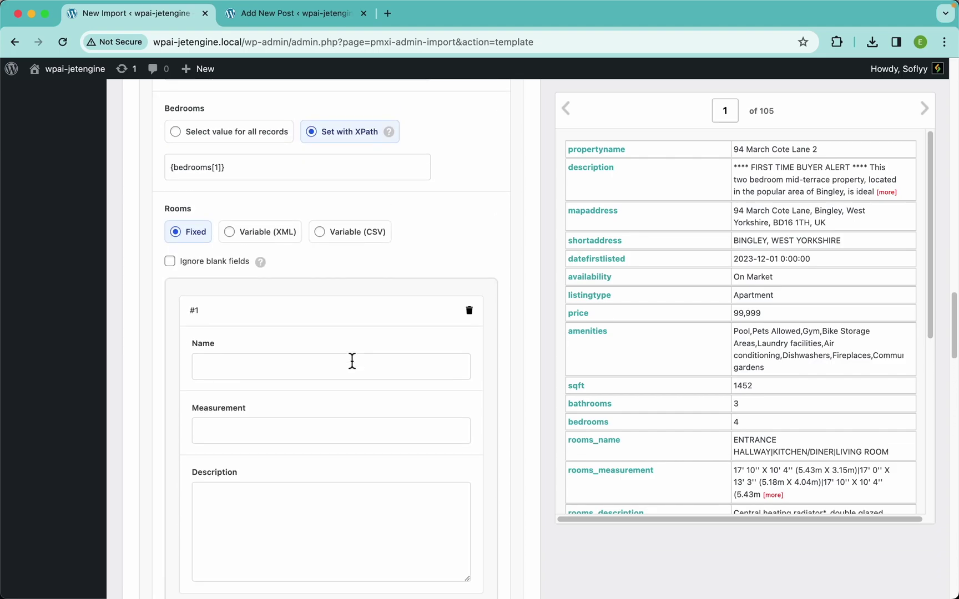
- Delete one room entry from the new property's Rooms list, confirming Yes
{"action": "left_click", "coordinate": [316, 25]}
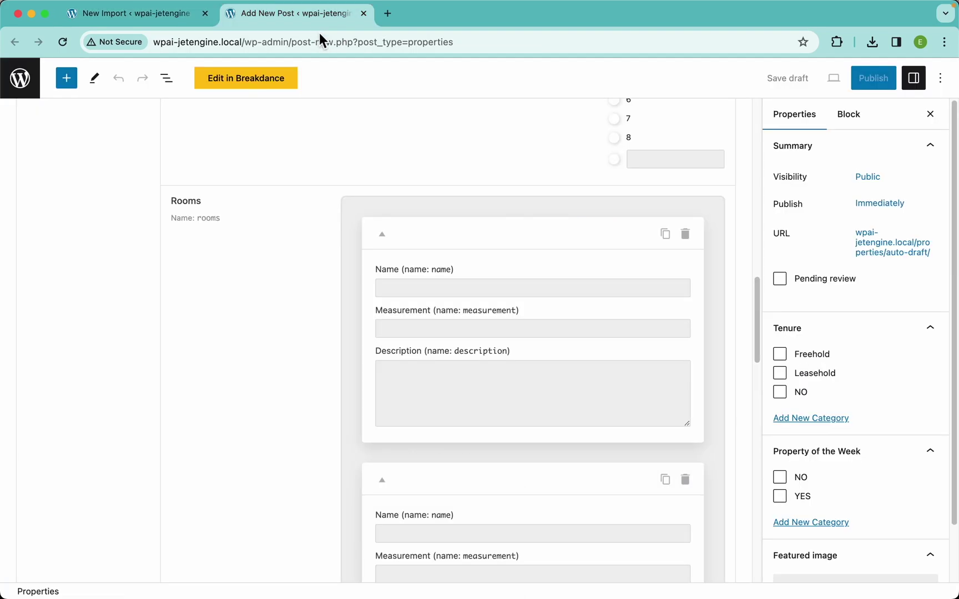
{"action": "scroll", "coordinate": [578, 300], "scroll_direction": "down", "scroll_amount": 3}
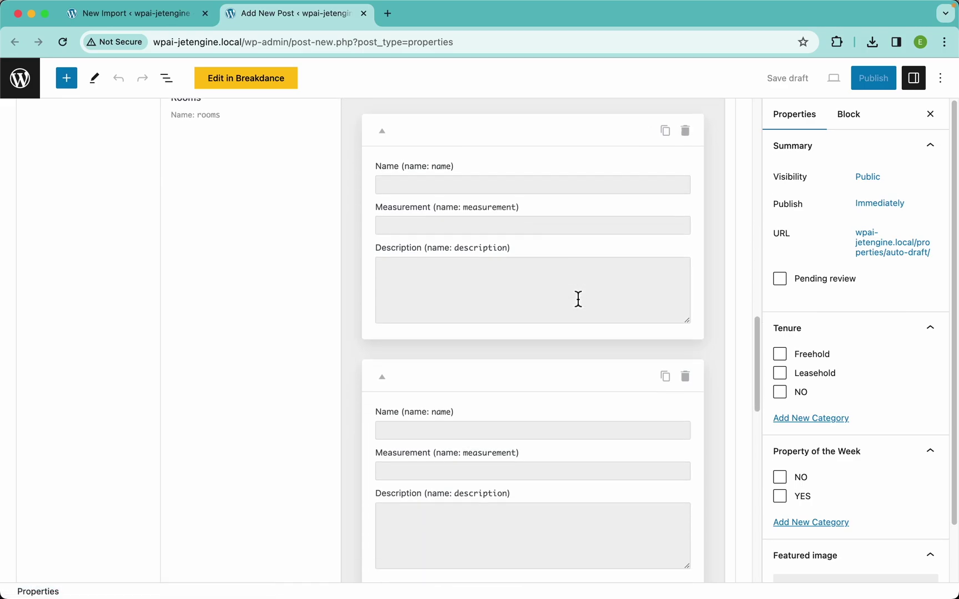
{"action": "scroll", "coordinate": [481, 427], "scroll_direction": "down", "scroll_amount": 2}
{"action": "scroll", "coordinate": [465, 402], "scroll_direction": "down", "scroll_amount": 2}
{"action": "scroll", "coordinate": [555, 361], "scroll_direction": "up", "scroll_amount": 2}
{"action": "left_click", "coordinate": [686, 292]}
{"action": "left_click", "coordinate": [678, 271]}
- Cancel deleting a second room entry and go back to the import settings tab
{"action": "left_click", "coordinate": [686, 294]}
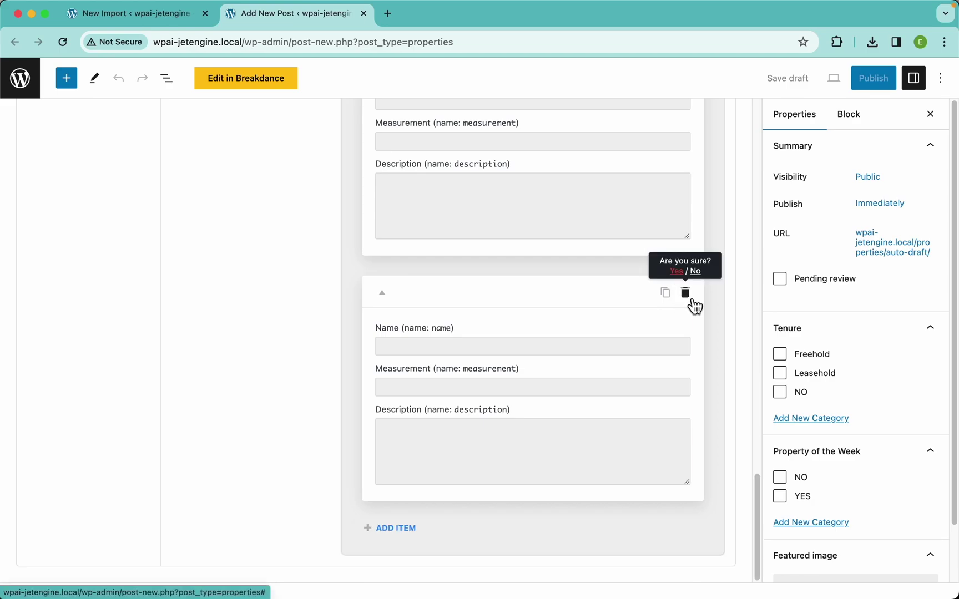
{"action": "left_click", "coordinate": [695, 271]}
{"action": "scroll", "coordinate": [597, 315], "scroll_direction": "up", "scroll_amount": 8}
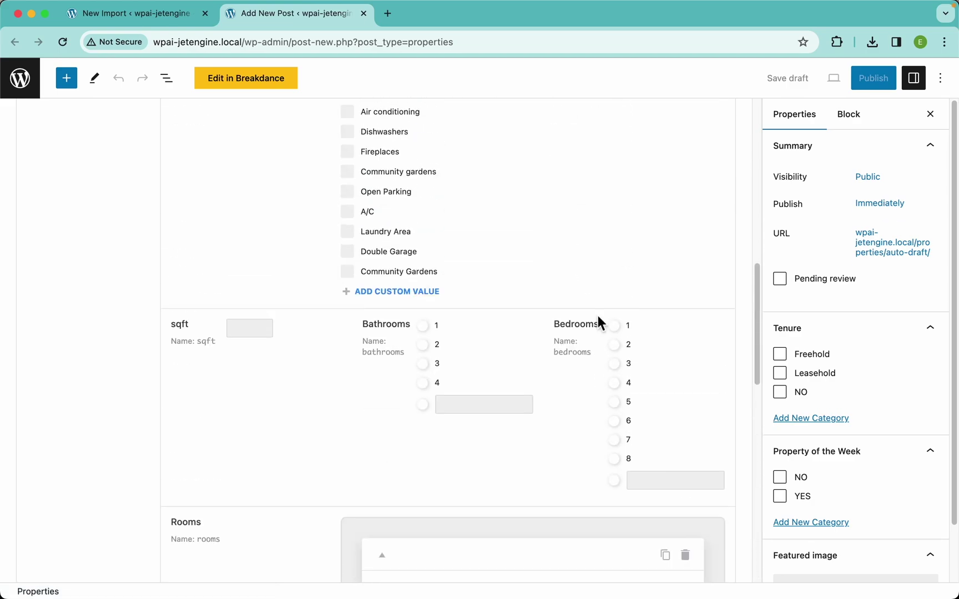
{"action": "scroll", "coordinate": [598, 315], "scroll_direction": "down", "scroll_amount": 5}
{"action": "scroll", "coordinate": [527, 378], "scroll_direction": "down", "scroll_amount": 5}
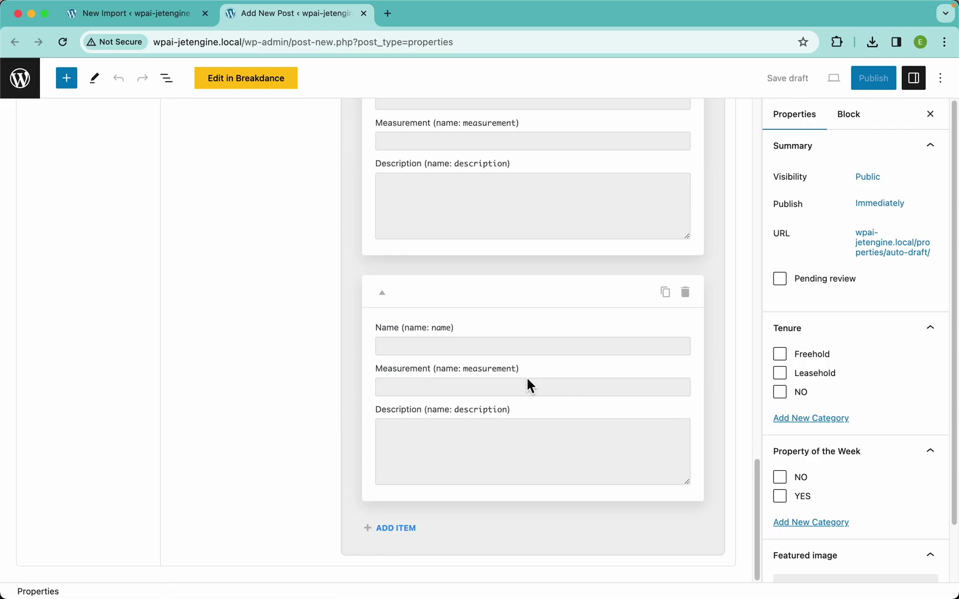
{"action": "scroll", "coordinate": [489, 262], "scroll_direction": "up", "scroll_amount": 3}
{"action": "key", "text": "ctrl+shift+Tab"}
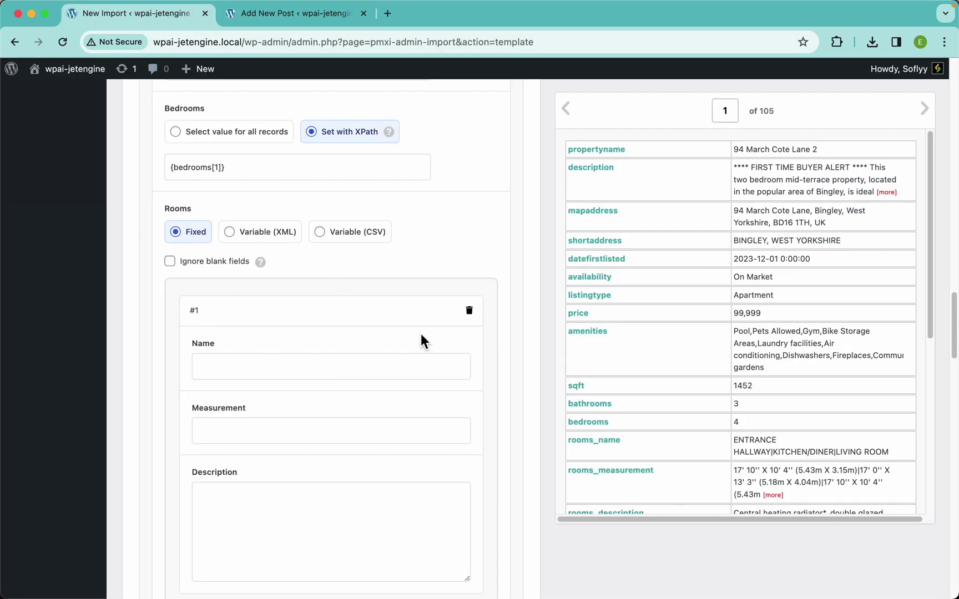
{"action": "scroll", "coordinate": [699, 393], "scroll_direction": "down", "scroll_amount": 5}
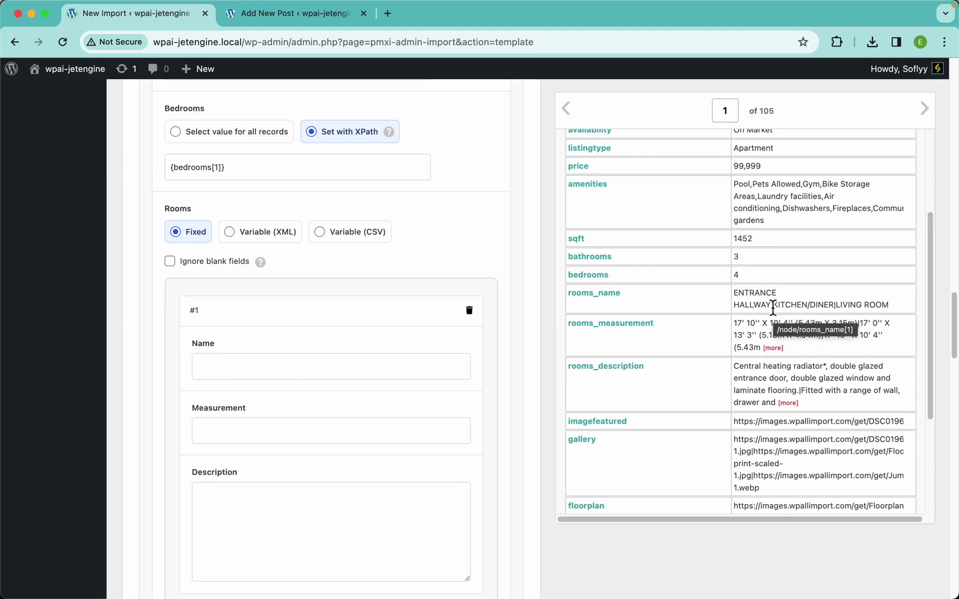
{"action": "left_click_drag", "start_coordinate": [773, 304], "coordinate": [736, 298]}
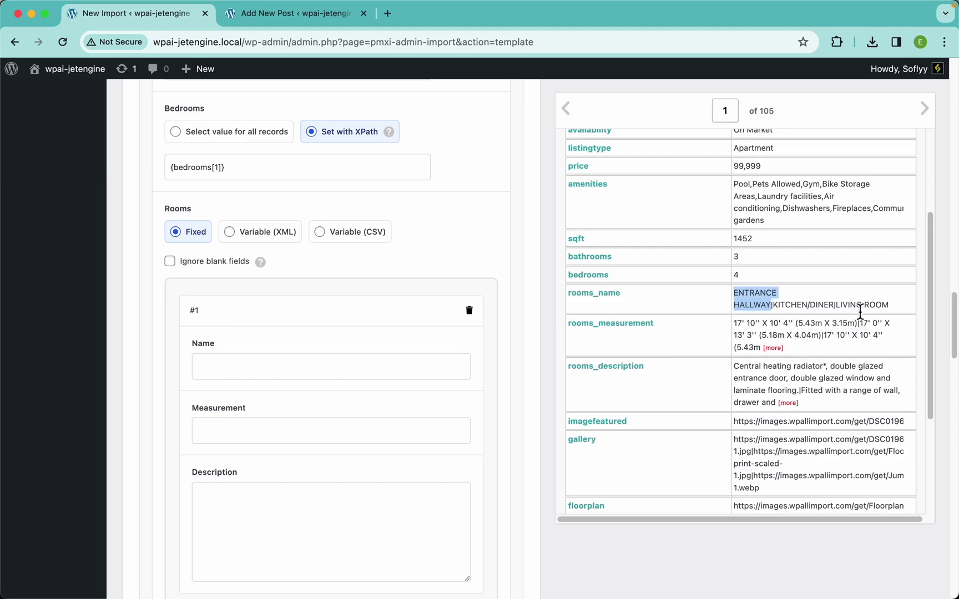
{"action": "left_click_drag", "start_coordinate": [889, 305], "coordinate": [844, 306]}
{"action": "scroll", "coordinate": [842, 306], "scroll_direction": "up", "scroll_amount": 5}
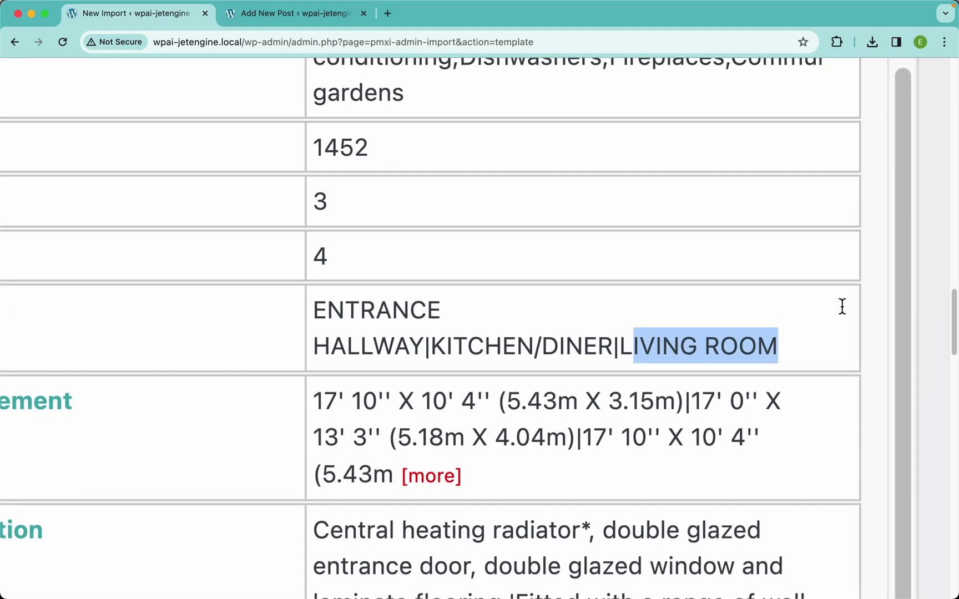
{"action": "left_click_drag", "start_coordinate": [623, 349], "coordinate": [616, 351]}
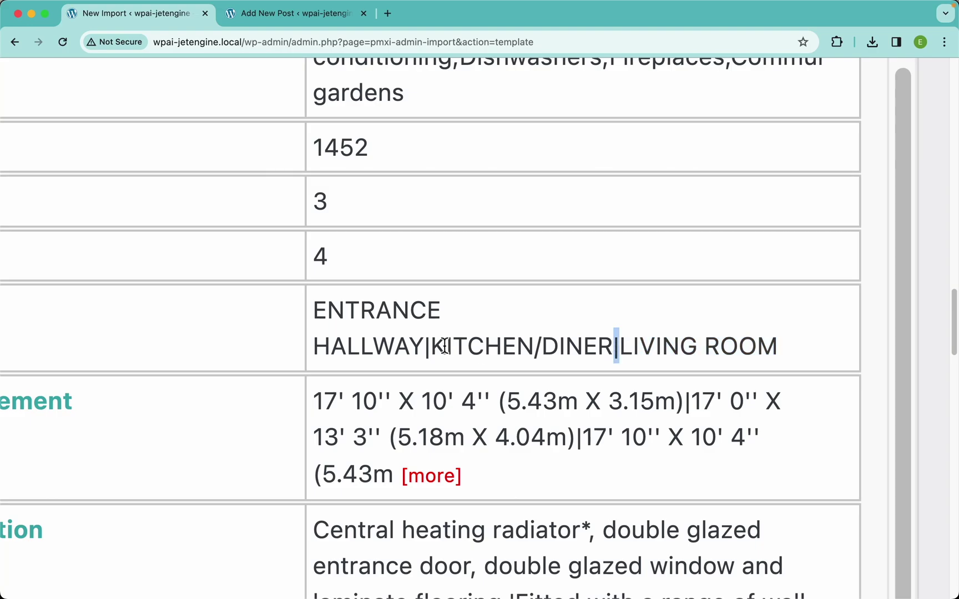
{"action": "left_click", "coordinate": [616, 351]}
{"action": "left_click_drag", "start_coordinate": [425, 349], "coordinate": [314, 312]}
{"action": "left_click", "coordinate": [320, 403]}
{"action": "left_click_drag", "start_coordinate": [320, 404], "coordinate": [685, 401]}
{"action": "scroll", "coordinate": [517, 405], "scroll_direction": "down", "scroll_amount": 3}
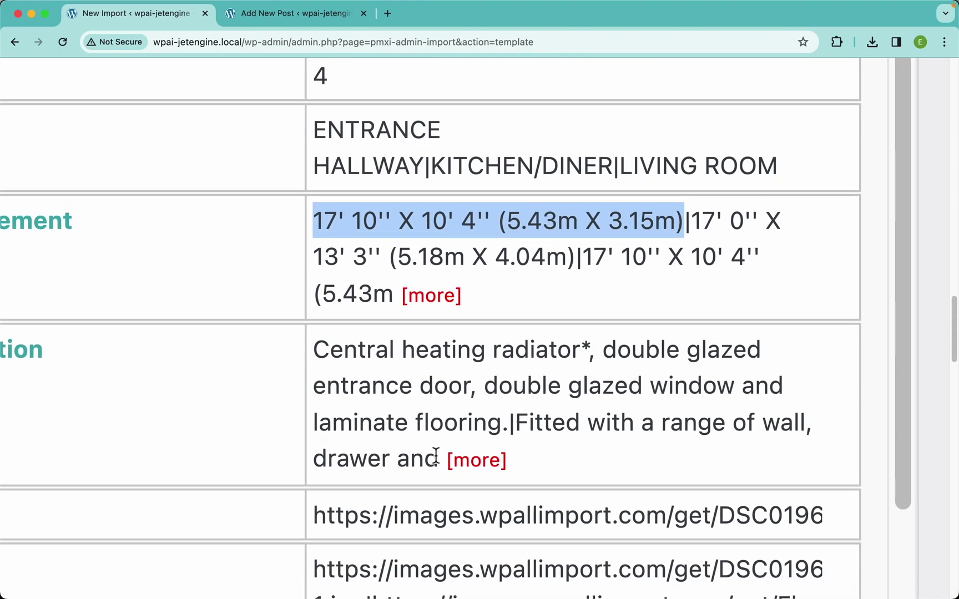
{"action": "left_click_drag", "start_coordinate": [510, 423], "coordinate": [316, 357]}
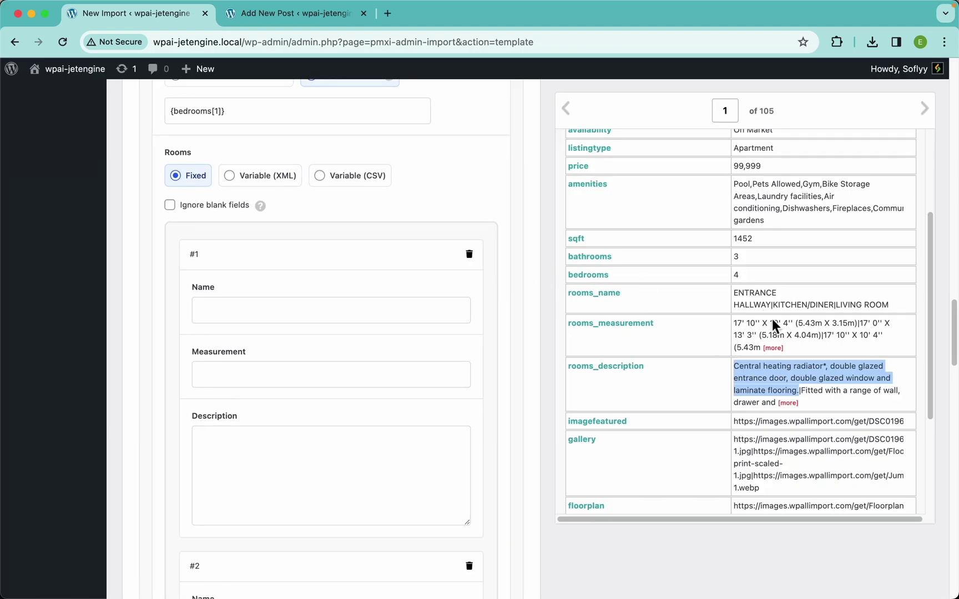
{"action": "left_click", "coordinate": [925, 110]}
{"action": "scroll", "coordinate": [775, 349], "scroll_direction": "down", "scroll_amount": 5}
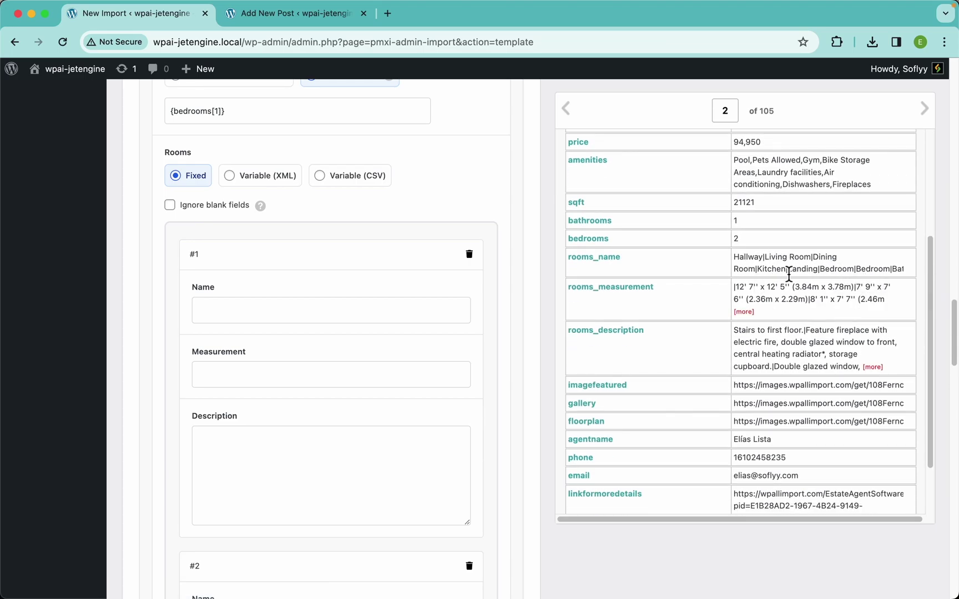
{"action": "left_click", "coordinate": [564, 115]}
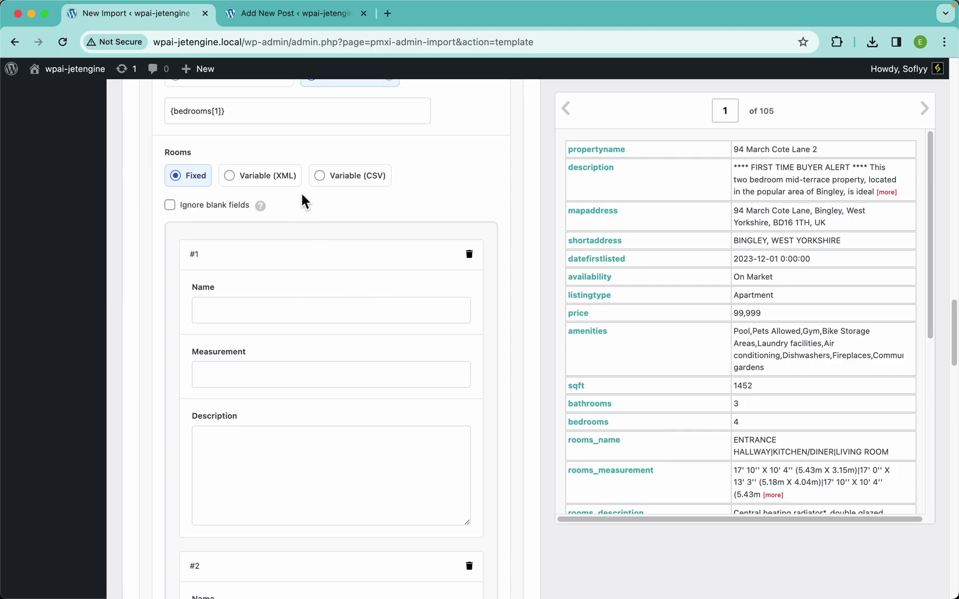
- Set Rooms to Variable (CSV) with the | separator
{"action": "left_click", "coordinate": [354, 183]}
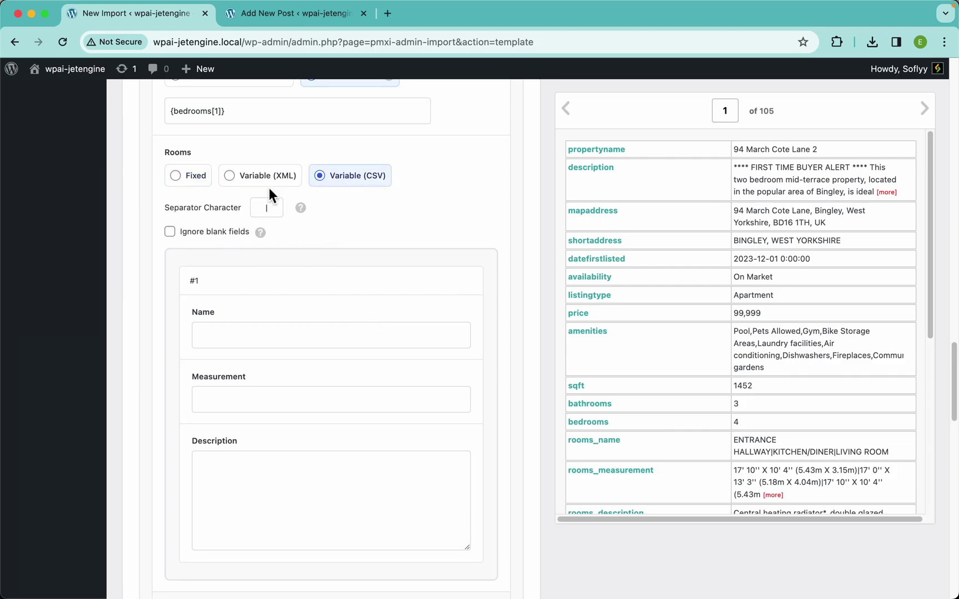
{"action": "double_click", "coordinate": [268, 206]}
{"action": "scroll", "coordinate": [795, 382], "scroll_direction": "down", "scroll_amount": 4}
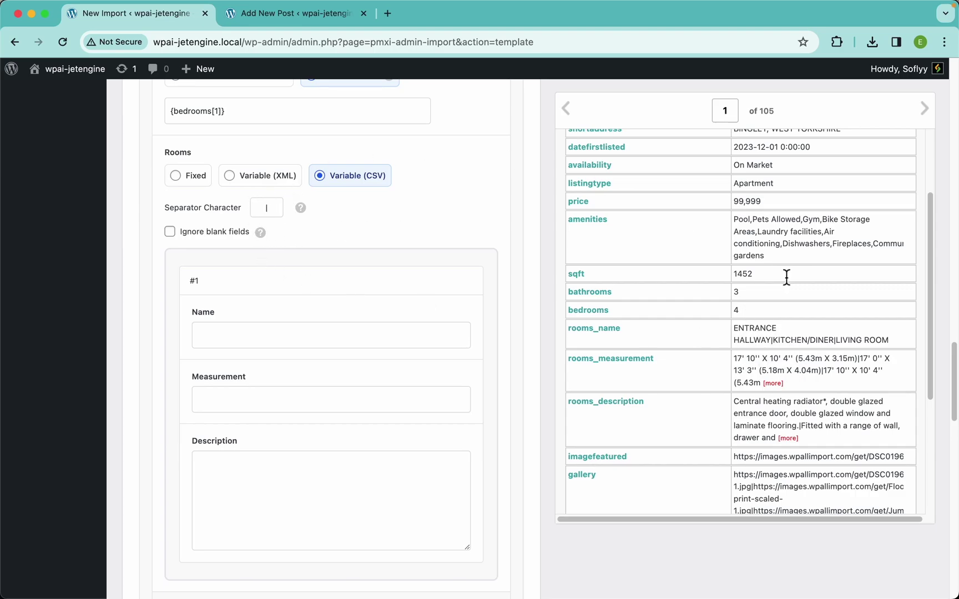
- Map rooms_name, rooms_measurement and rooms_description into Name, Measurement and Description, ignoring blank fields
{"action": "left_click_drag", "start_coordinate": [604, 343], "coordinate": [418, 338]}
{"action": "left_click_drag", "start_coordinate": [592, 366], "coordinate": [390, 404]}
{"action": "left_click_drag", "start_coordinate": [584, 400], "coordinate": [409, 486]}
{"action": "left_click", "coordinate": [228, 232]}
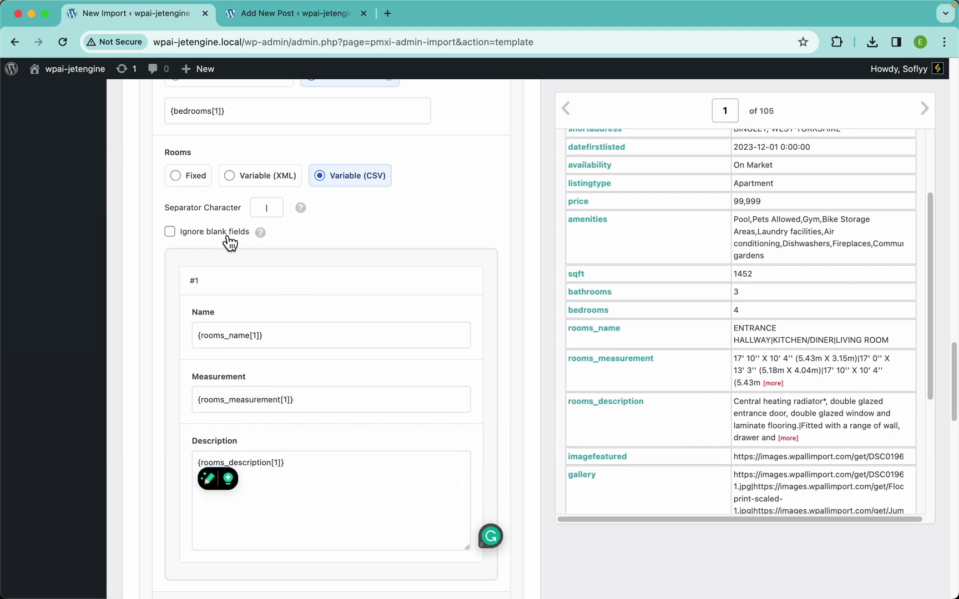
{"action": "mouse_move", "coordinate": [271, 244]}
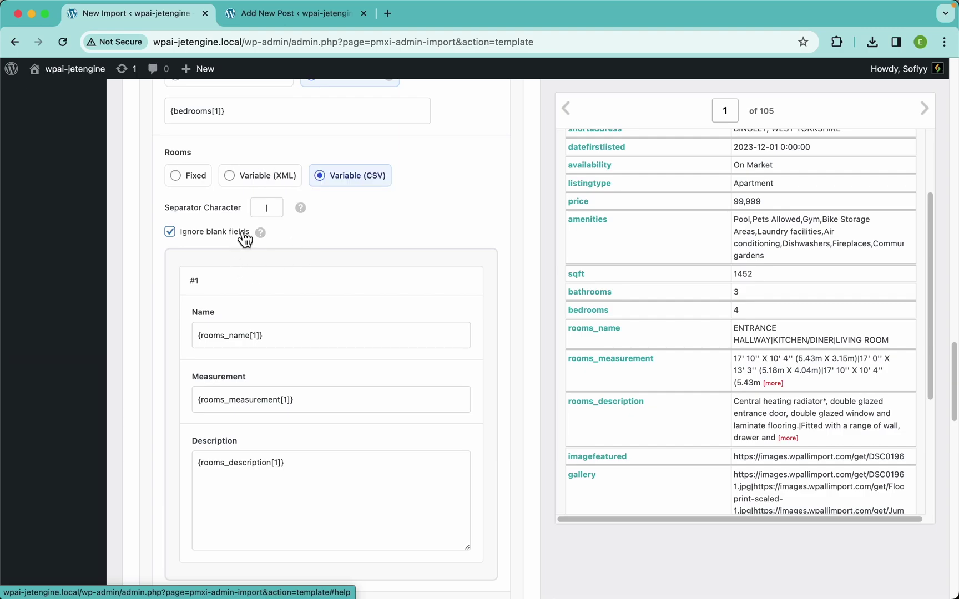
- Map the gallery field into Gallery, splitting URLs on '|' and reusing Media Library images matched by URL
{"action": "scroll", "coordinate": [344, 300], "scroll_direction": "down", "scroll_amount": 4}
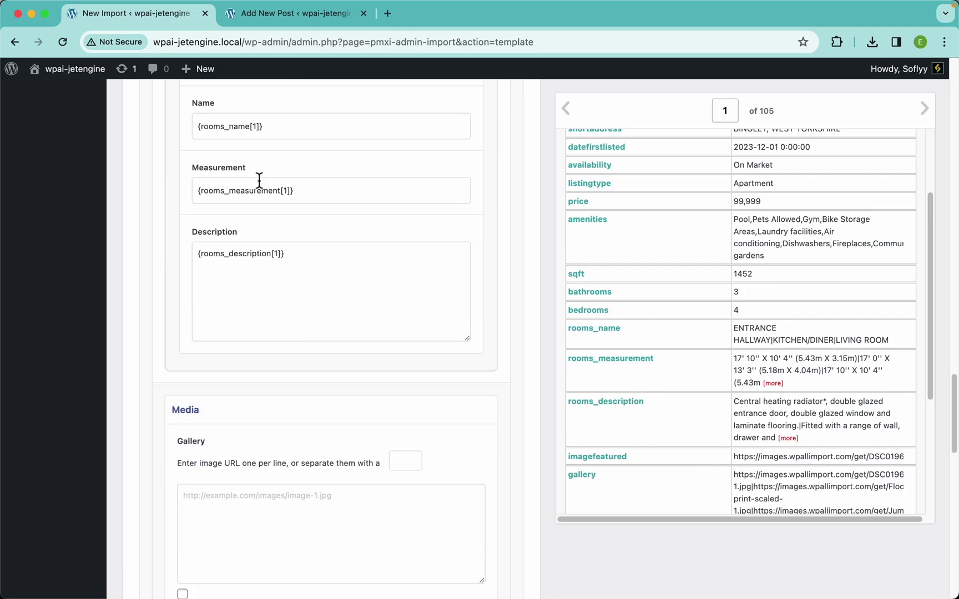
{"action": "scroll", "coordinate": [355, 267], "scroll_direction": "down", "scroll_amount": 4}
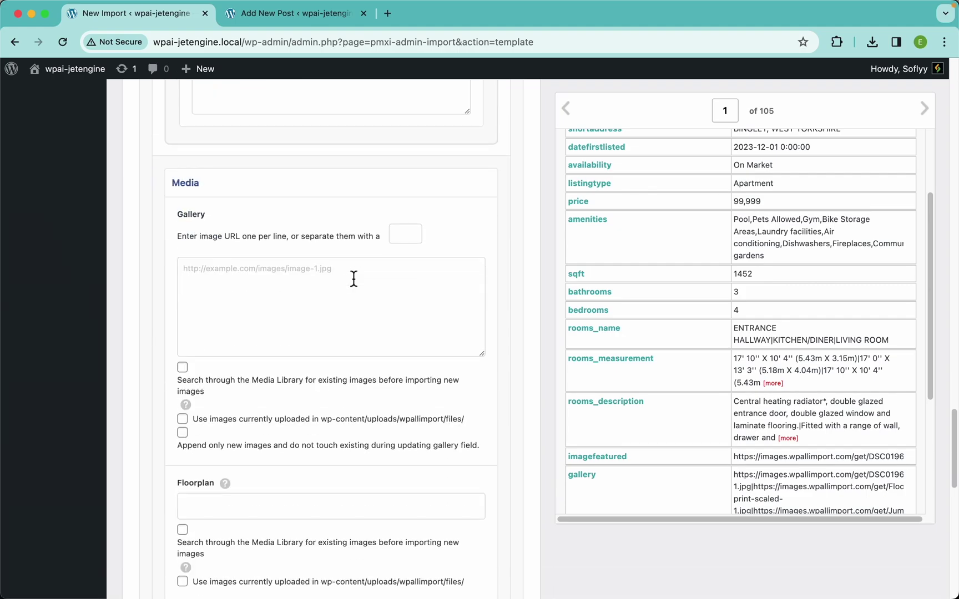
{"action": "scroll", "coordinate": [691, 270], "scroll_direction": "up", "scroll_amount": 3}
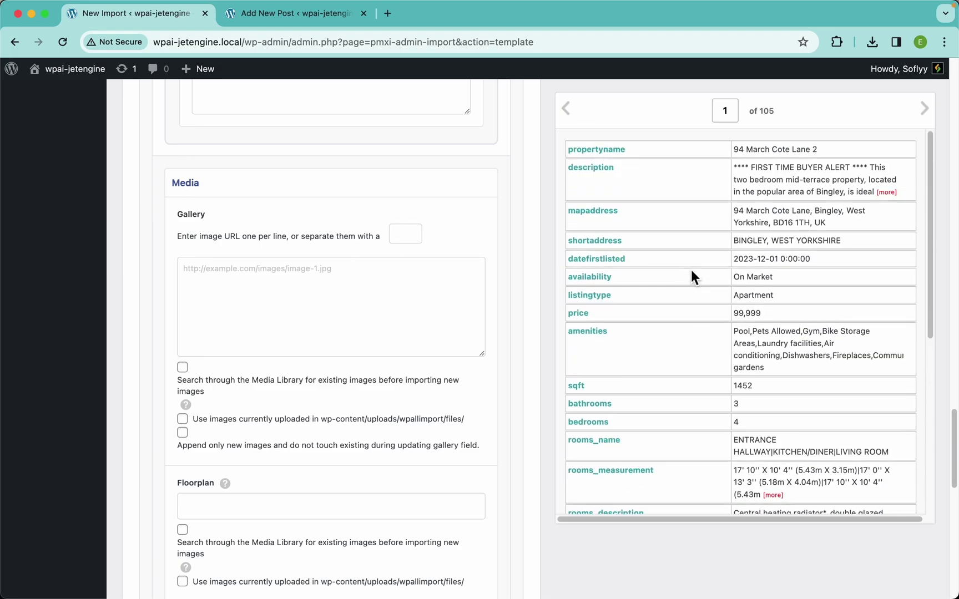
{"action": "scroll", "coordinate": [691, 272], "scroll_direction": "down", "scroll_amount": 4}
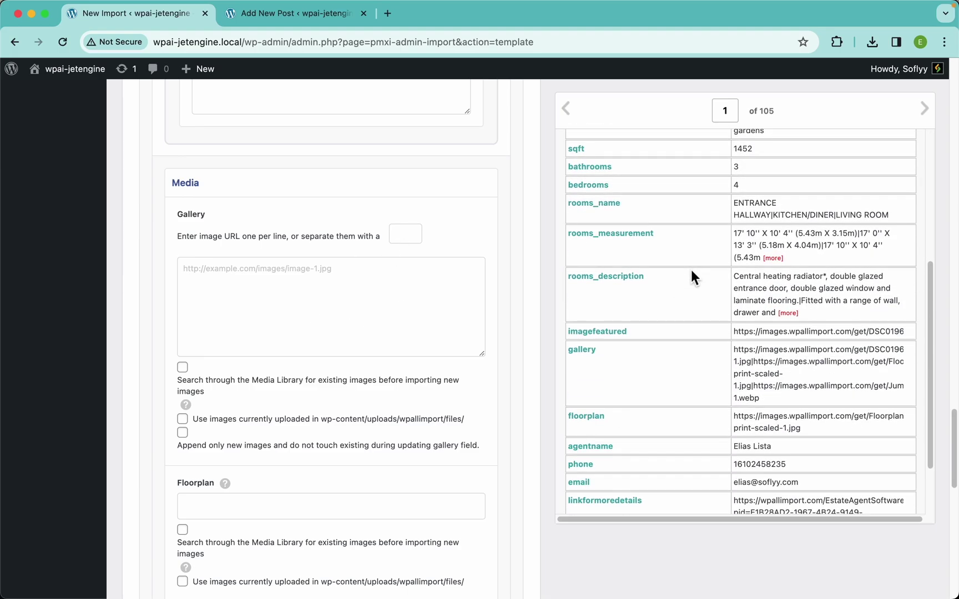
{"action": "left_click_drag", "start_coordinate": [572, 360], "coordinate": [352, 297]}
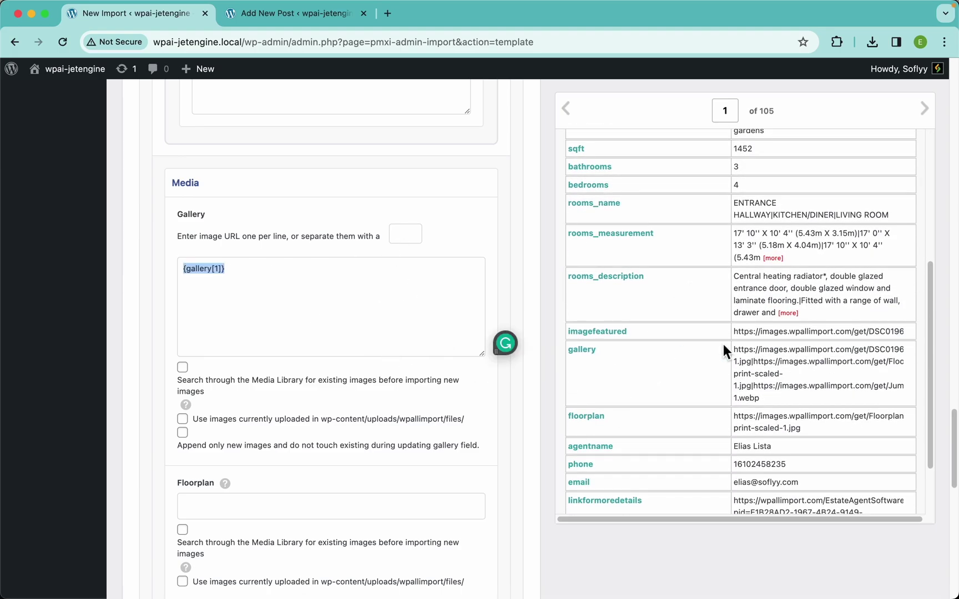
{"action": "scroll", "coordinate": [725, 344], "scroll_direction": "up", "scroll_amount": 5}
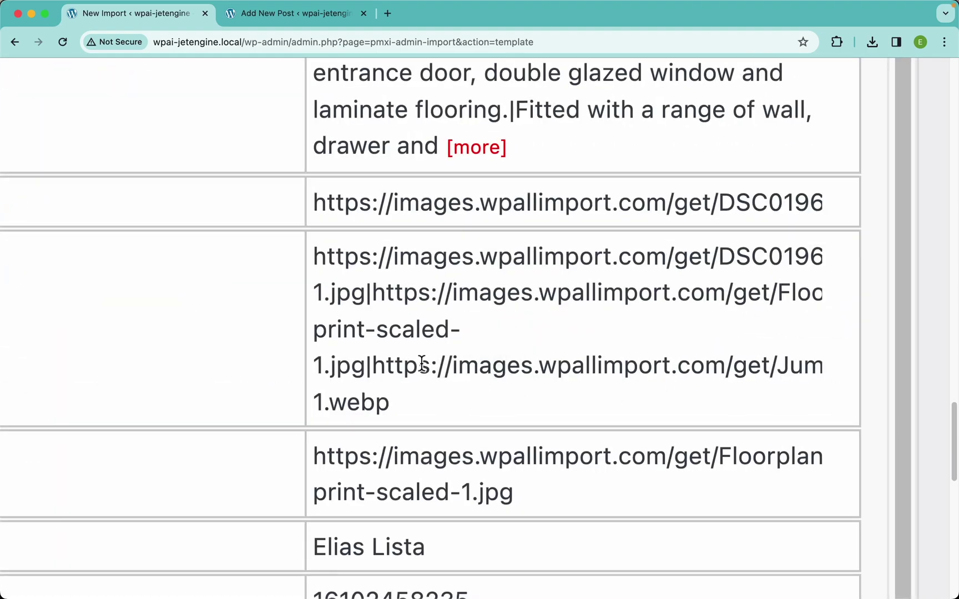
{"action": "double_click", "coordinate": [368, 365]}
{"action": "double_click", "coordinate": [367, 295]}
{"action": "scroll", "coordinate": [366, 299], "scroll_direction": "down", "scroll_amount": 5}
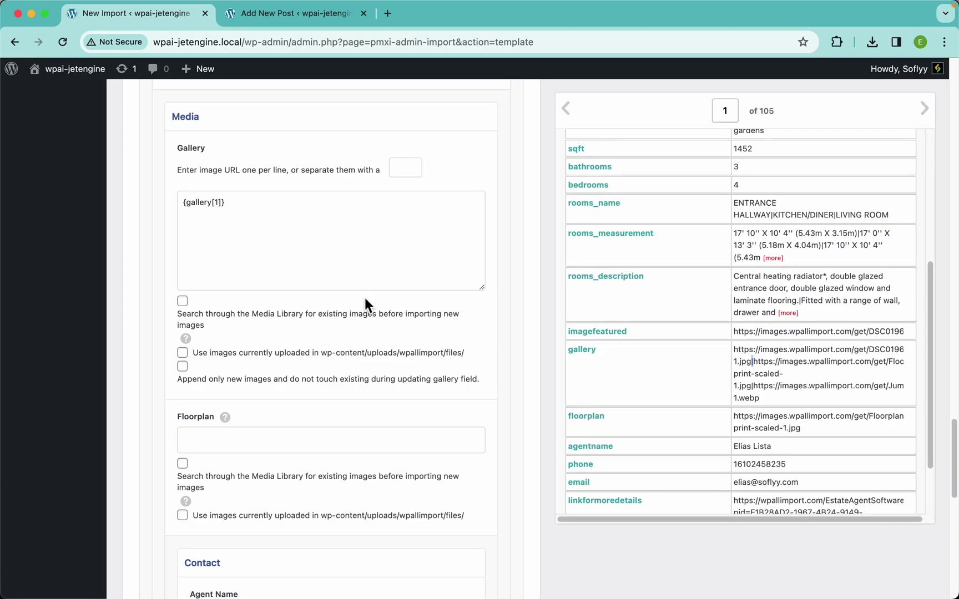
{"action": "left_click", "coordinate": [410, 171]}
{"action": "left_click", "coordinate": [191, 314]}
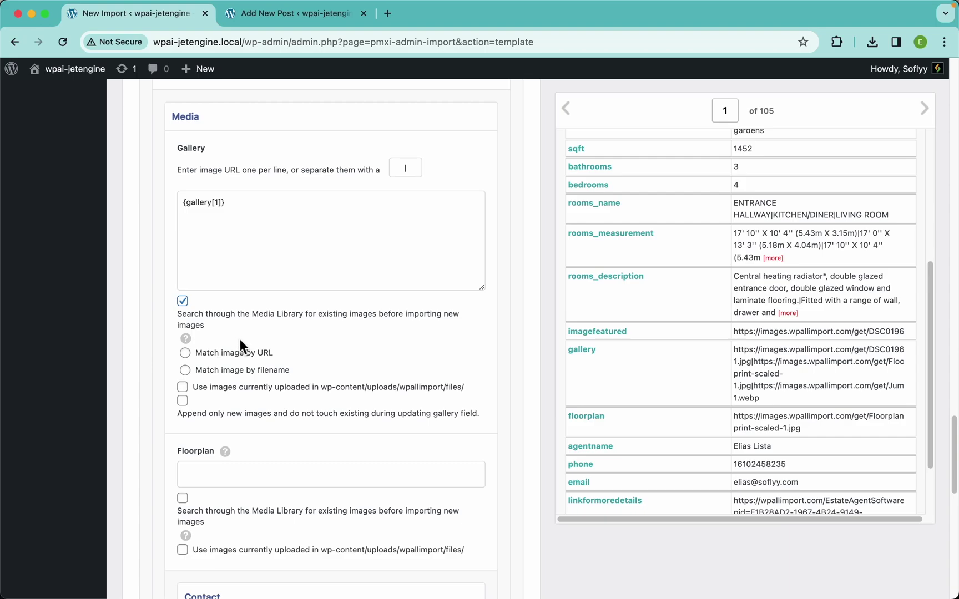
{"action": "left_click", "coordinate": [240, 356]}
- Map the floorplan field into Floorplan, reusing existing Media Library images
{"action": "scroll", "coordinate": [314, 368], "scroll_direction": "down", "scroll_amount": 1}
{"action": "scroll", "coordinate": [314, 367], "scroll_direction": "down", "scroll_amount": 5}
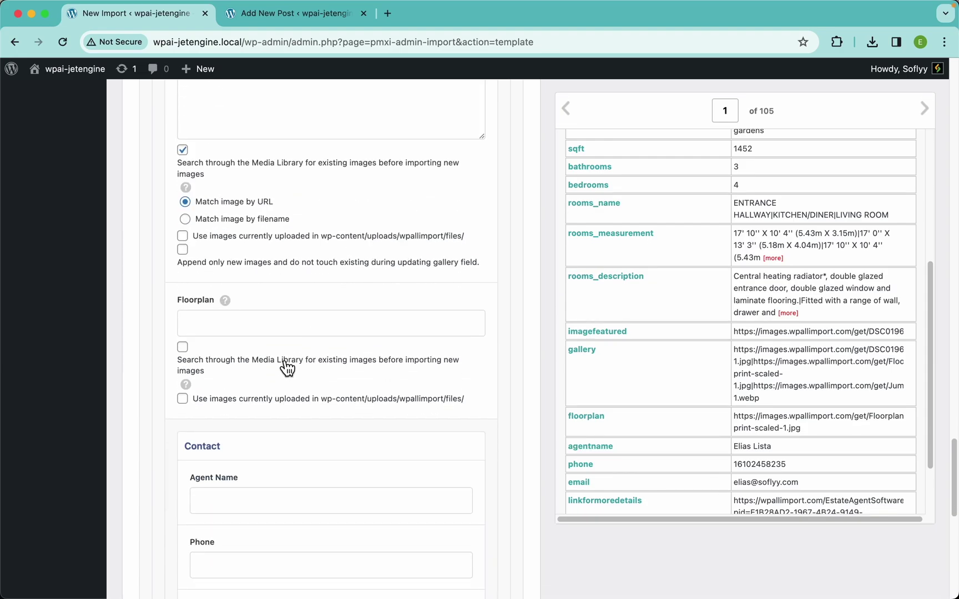
{"action": "left_click_drag", "start_coordinate": [604, 416], "coordinate": [389, 328]}
{"action": "left_click", "coordinate": [185, 356]}
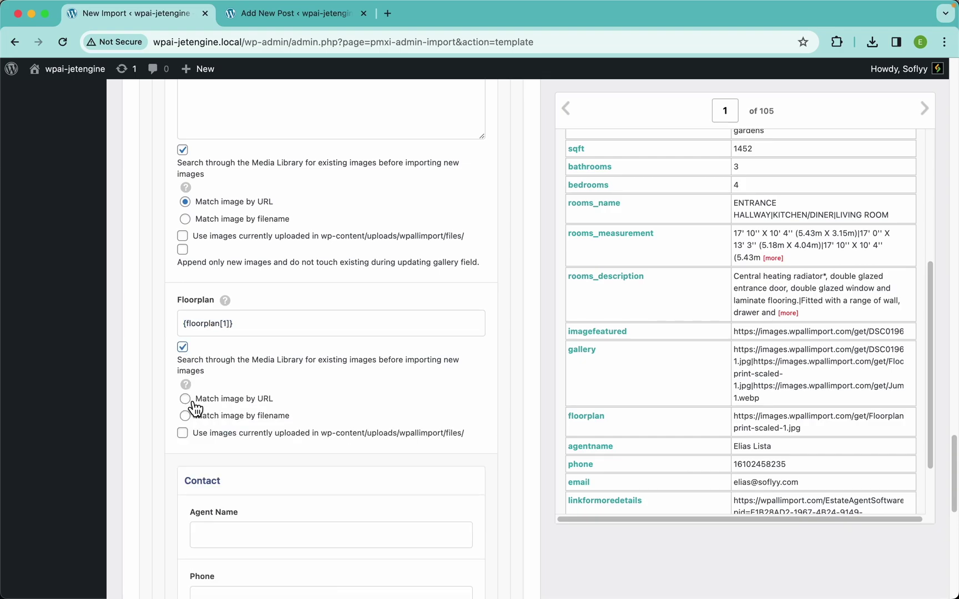
- Compare against the property editor's gallery and floorplan fields, then return to the import template
{"action": "left_click", "coordinate": [271, 22]}
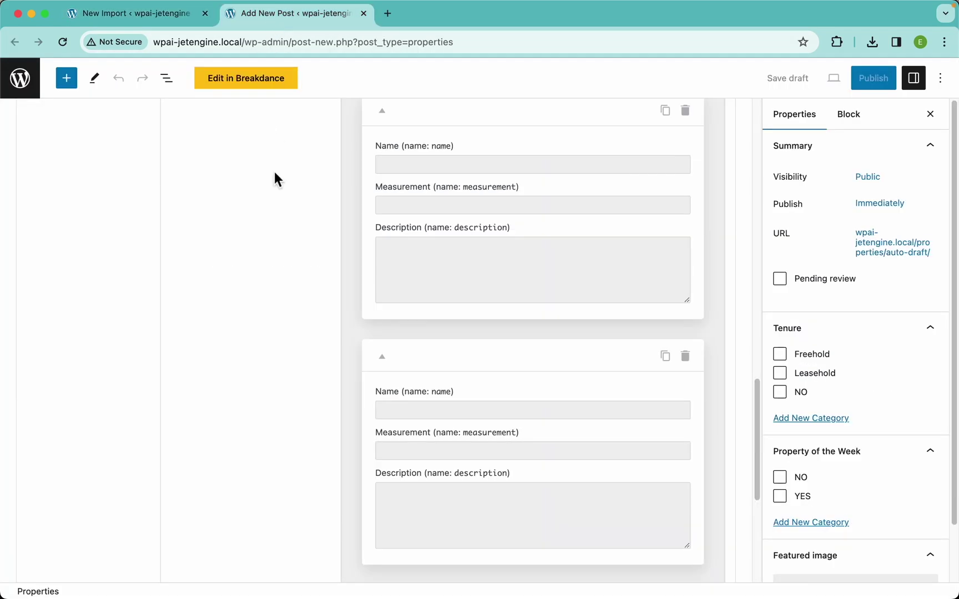
{"action": "scroll", "coordinate": [255, 255], "scroll_direction": "up", "scroll_amount": 10}
{"action": "scroll", "coordinate": [238, 295], "scroll_direction": "up", "scroll_amount": 3}
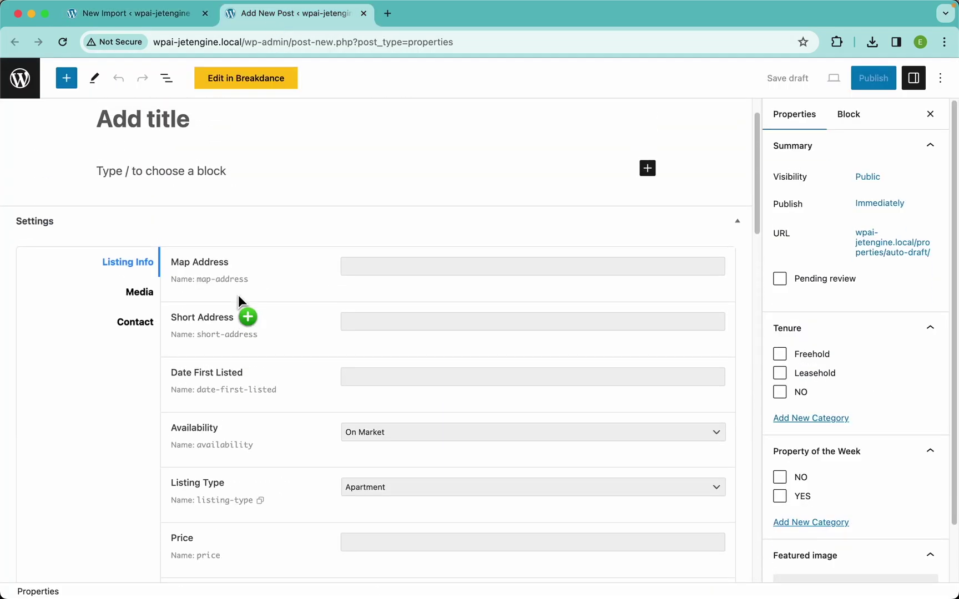
{"action": "left_click", "coordinate": [138, 297]}
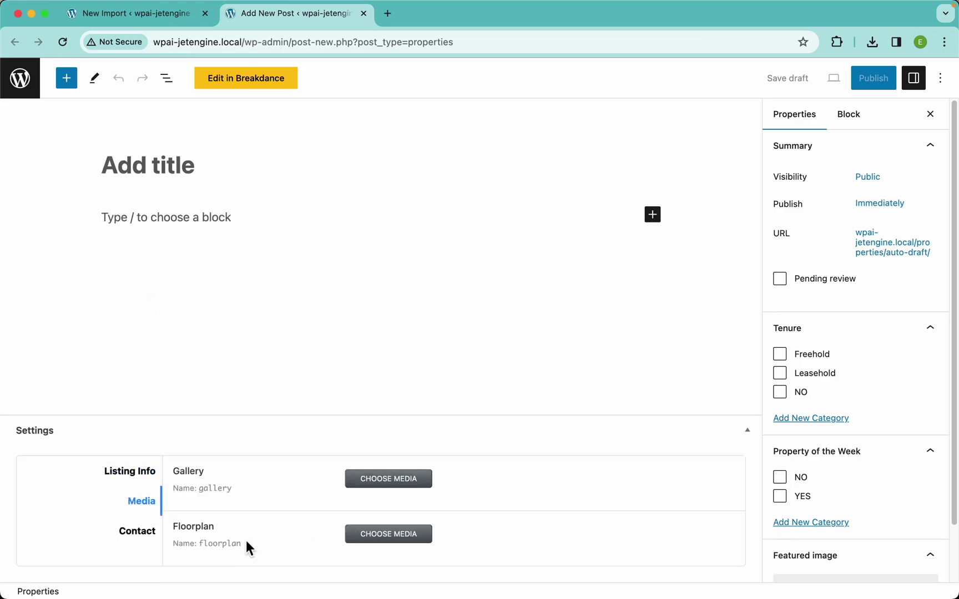
{"action": "left_click", "coordinate": [162, 27]}
- Map agentname, phone and email into the Agent Name, Phone and Email contact fields
{"action": "scroll", "coordinate": [309, 380], "scroll_direction": "down", "scroll_amount": 5}
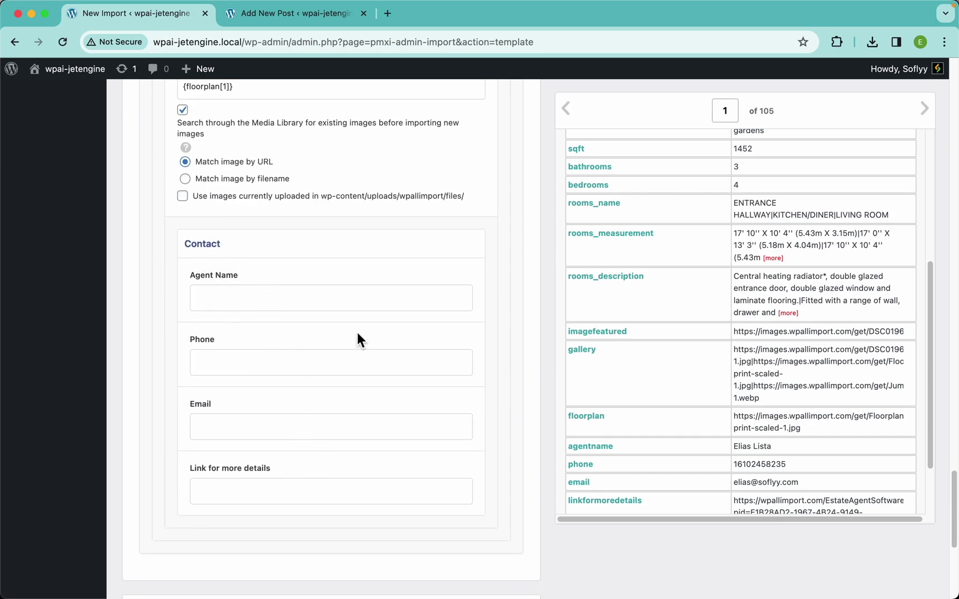
{"action": "scroll", "coordinate": [658, 422], "scroll_direction": "down", "scroll_amount": 2}
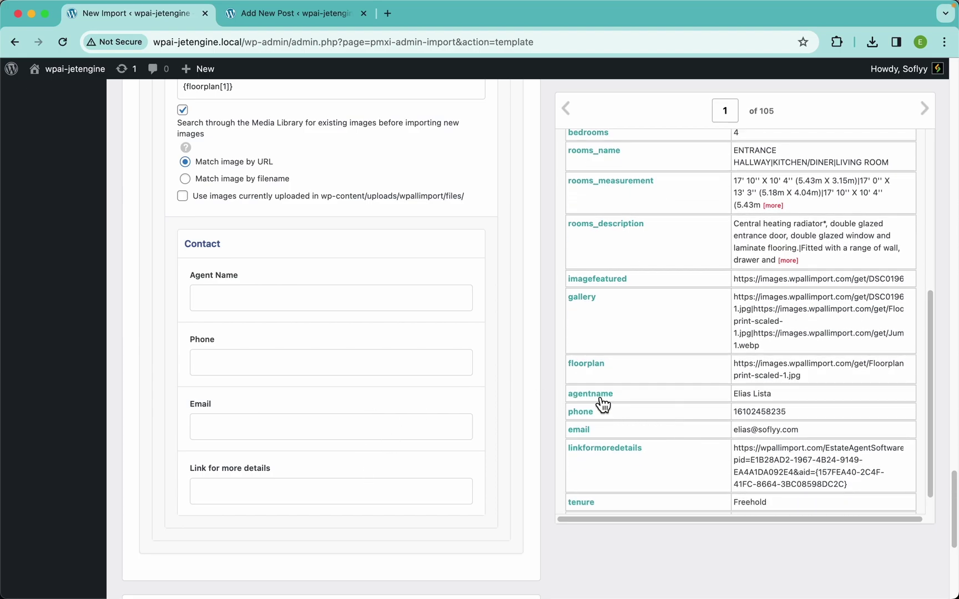
{"action": "left_click_drag", "start_coordinate": [603, 403], "coordinate": [413, 302]}
{"action": "left_click_drag", "start_coordinate": [581, 412], "coordinate": [417, 368]}
{"action": "left_click_drag", "start_coordinate": [576, 438], "coordinate": [396, 493]}
{"action": "scroll", "coordinate": [380, 341], "scroll_direction": "up", "scroll_amount": 20}
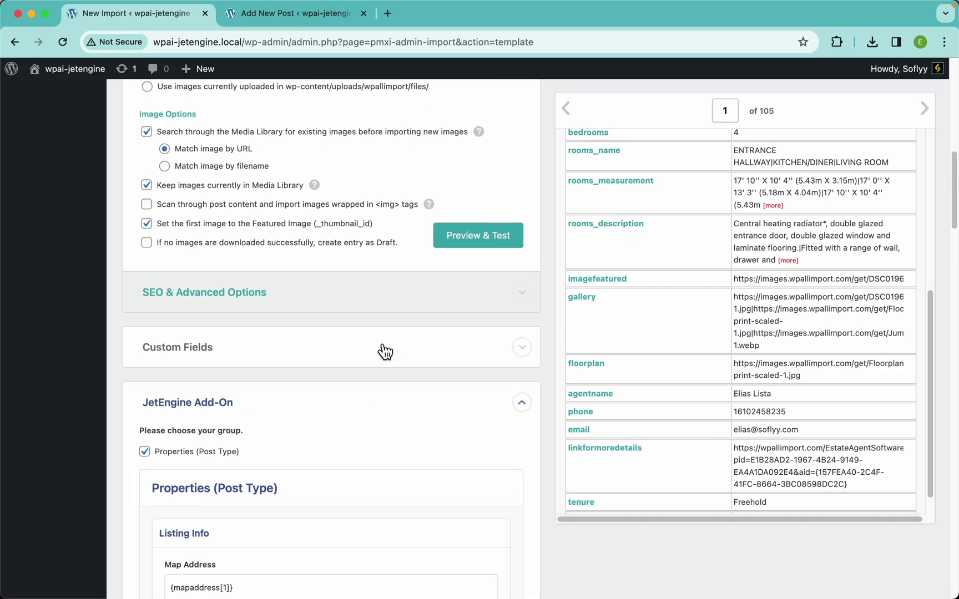
{"action": "scroll", "coordinate": [383, 348], "scroll_direction": "down", "scroll_amount": 5}
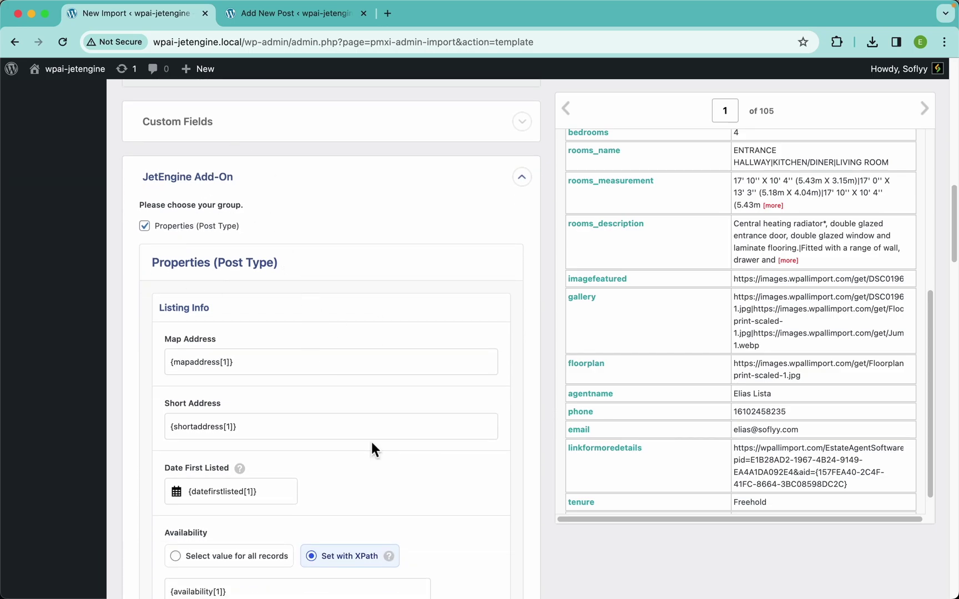
{"action": "scroll", "coordinate": [372, 442], "scroll_direction": "down", "scroll_amount": 20}
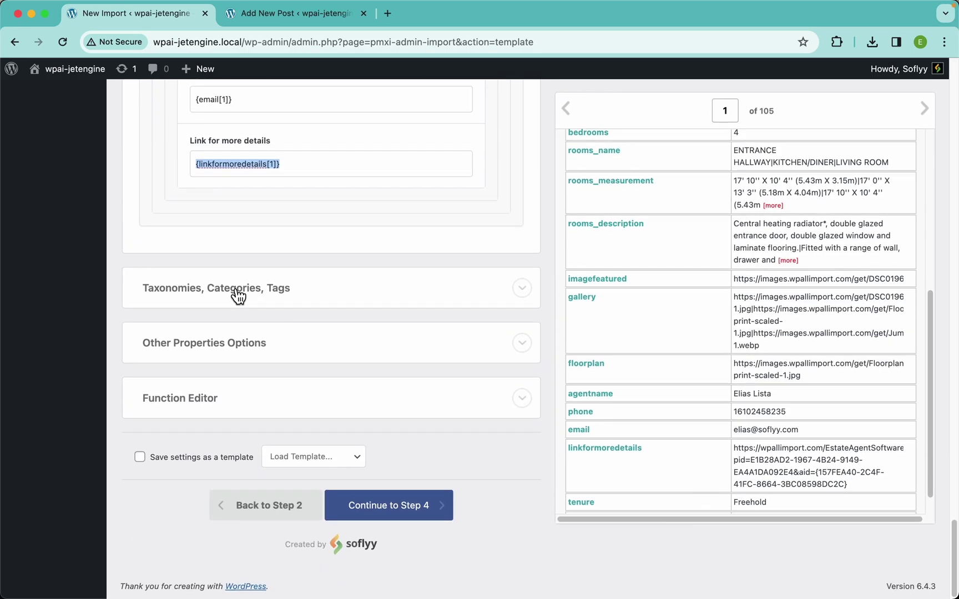
- Import the Tenure taxonomy from {tenure[1]} and enable Property of the Week, checking its existing terms
{"action": "left_click", "coordinate": [238, 296]}
{"action": "scroll", "coordinate": [704, 399], "scroll_direction": "down", "scroll_amount": 1}
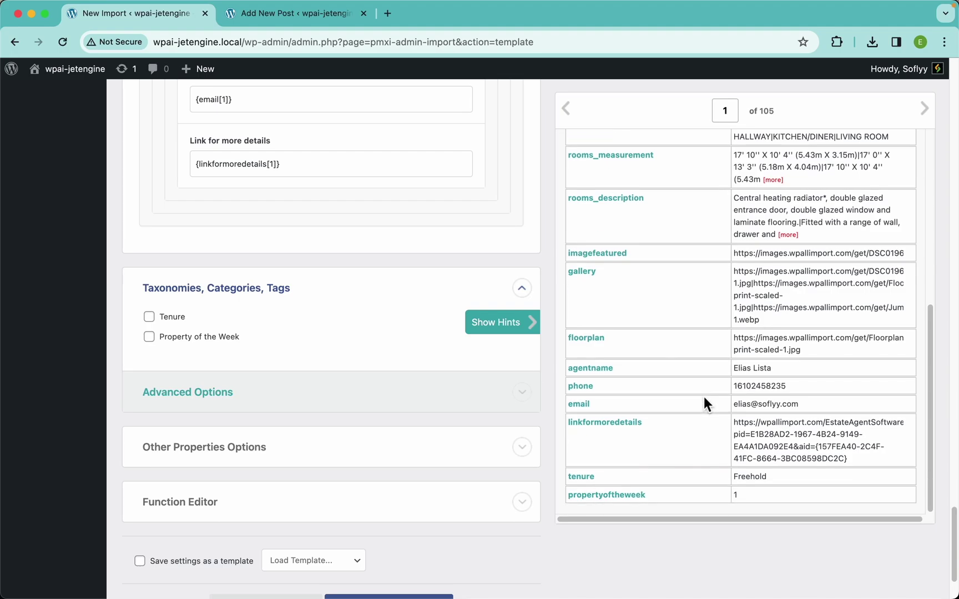
{"action": "left_click_drag", "start_coordinate": [589, 481], "coordinate": [265, 354]}
{"action": "left_click", "coordinate": [166, 321]}
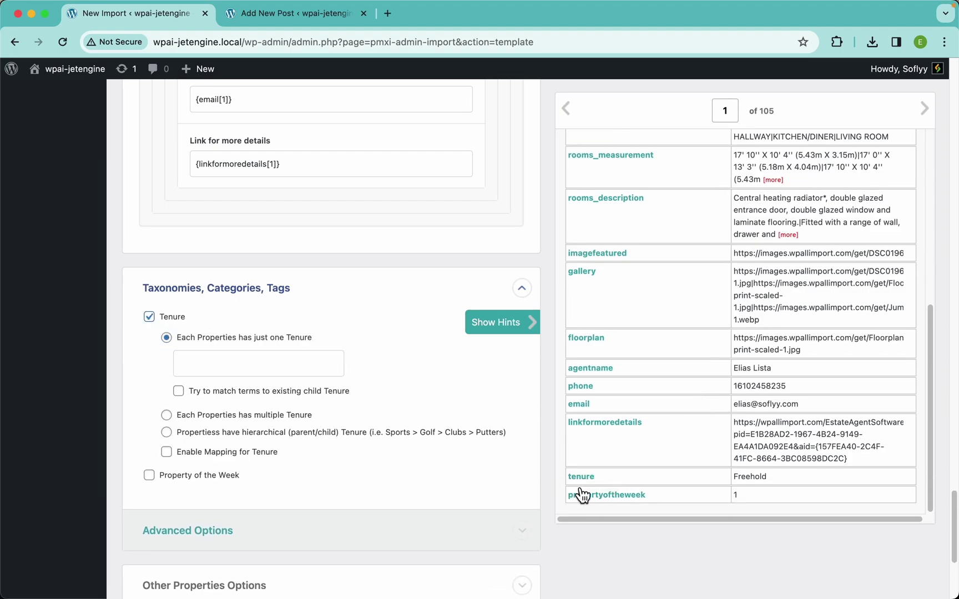
{"action": "left_click_drag", "start_coordinate": [583, 489], "coordinate": [266, 365]}
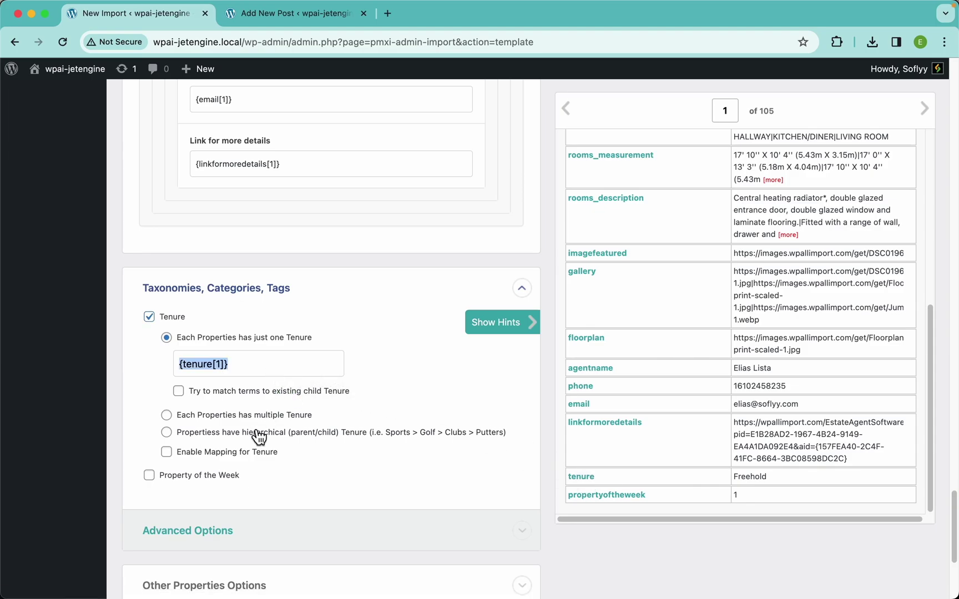
{"action": "left_click", "coordinate": [212, 483]}
{"action": "scroll", "coordinate": [381, 464], "scroll_direction": "down", "scroll_amount": 5}
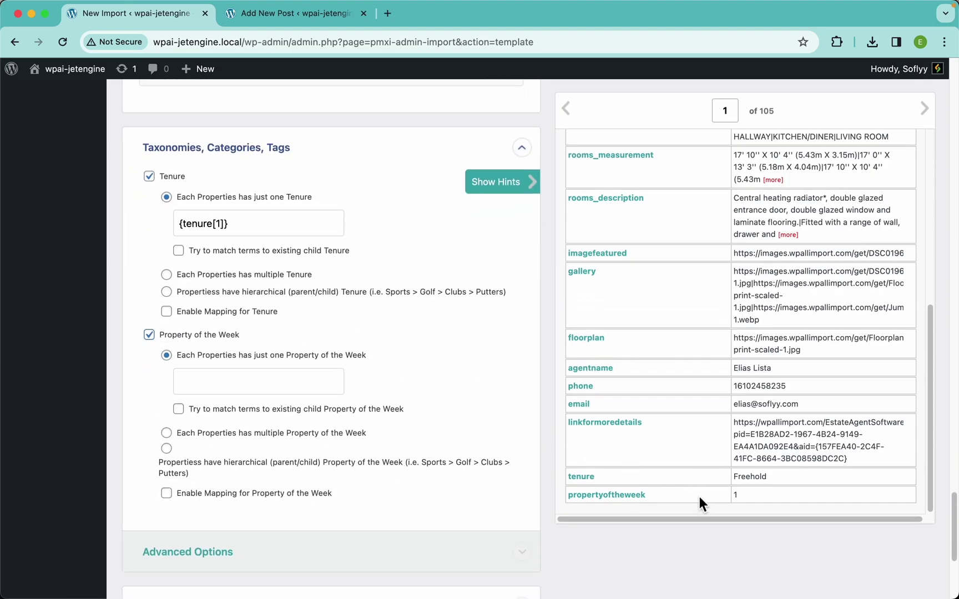
{"action": "left_click", "coordinate": [294, 20]}
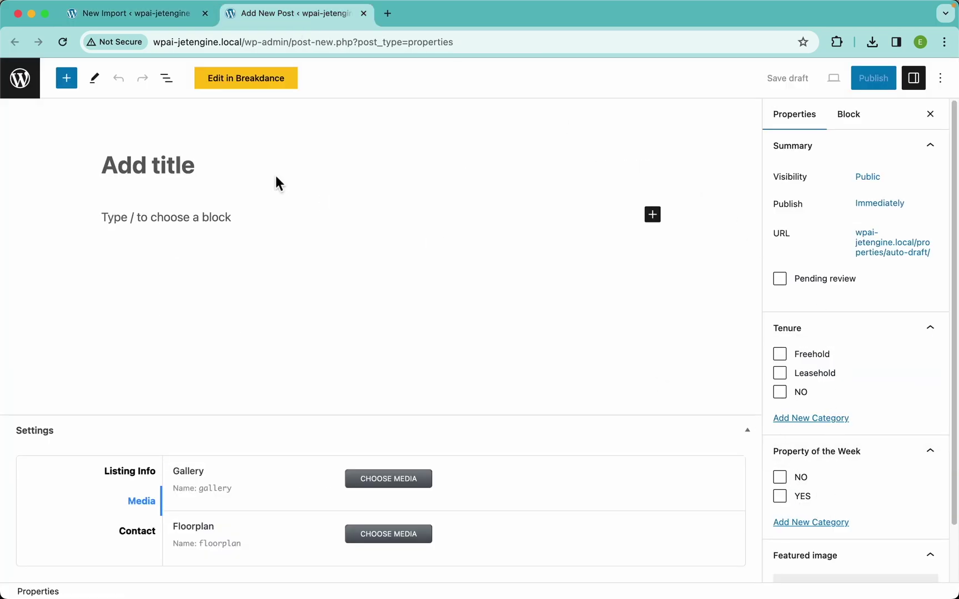
{"action": "left_click", "coordinate": [133, 17]}
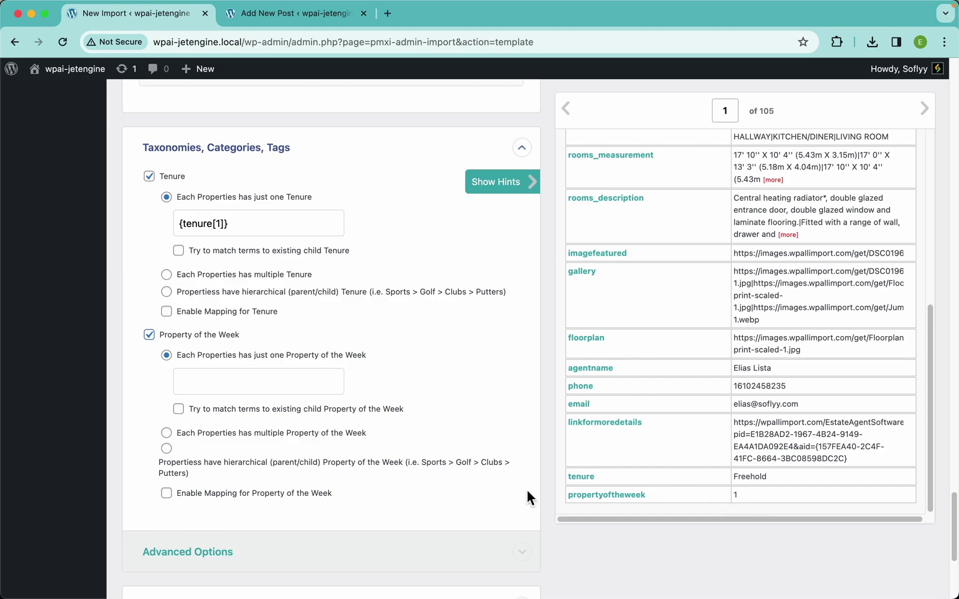
- Fill Property of the Week from propertyoftheweek with value mapping rules 1→YES and 0→NO
{"action": "left_click", "coordinate": [234, 506]}
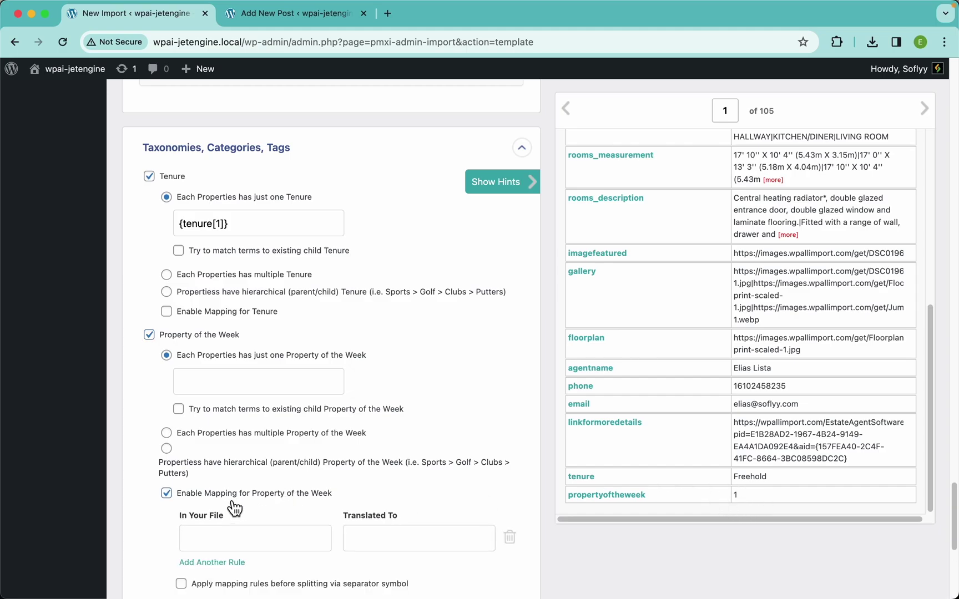
{"action": "left_click_drag", "start_coordinate": [595, 505], "coordinate": [308, 390]}
{"action": "scroll", "coordinate": [329, 452], "scroll_direction": "down", "scroll_amount": 5}
{"action": "left_click", "coordinate": [227, 385]}
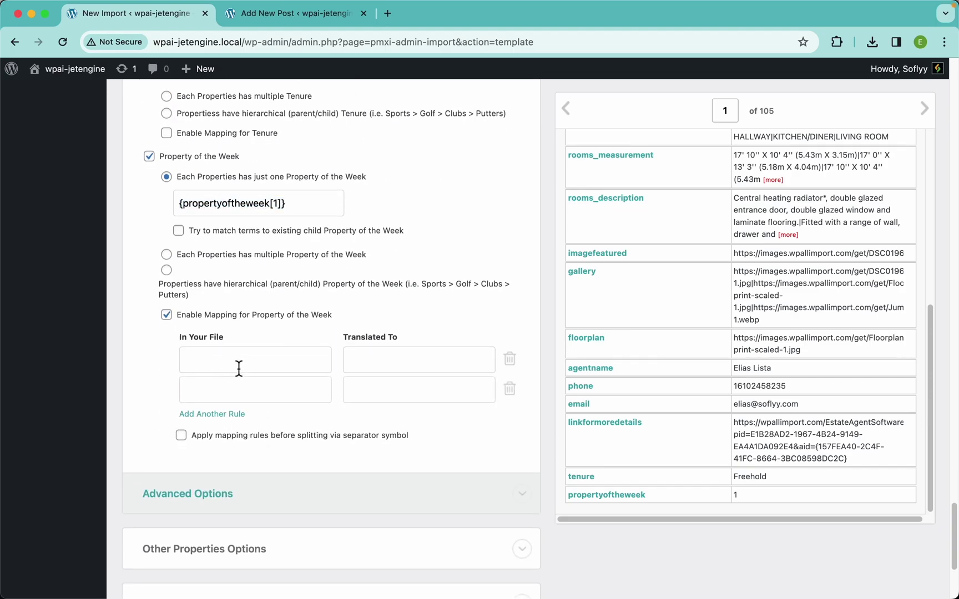
{"action": "left_click", "coordinate": [240, 368]}
{"action": "left_click", "coordinate": [370, 360]}
{"action": "type", "text": "YES"}
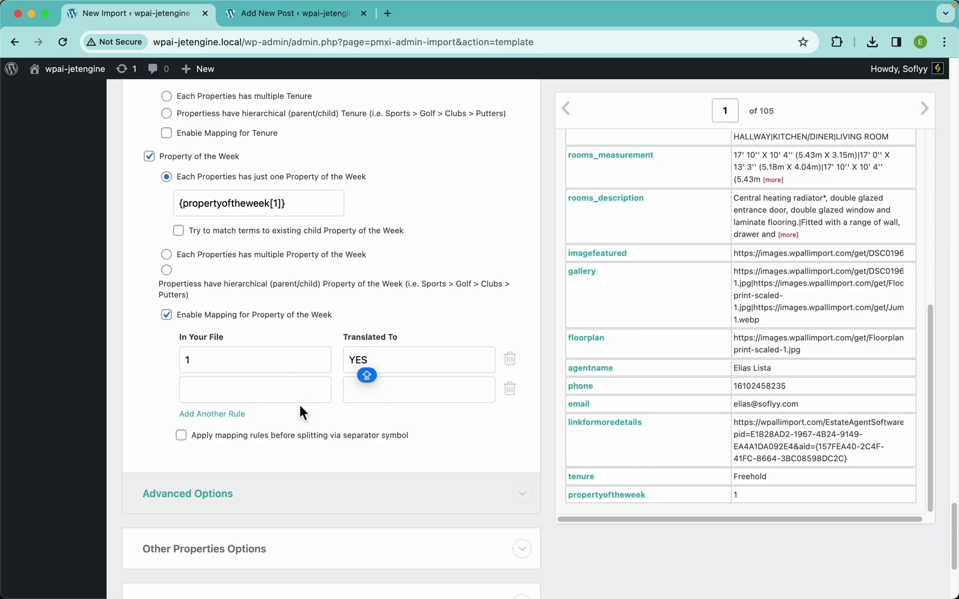
{"action": "left_click", "coordinate": [280, 392]}
{"action": "type", "text": "0"}
{"action": "key", "text": "Tab"}
{"action": "type", "text": "NO"}
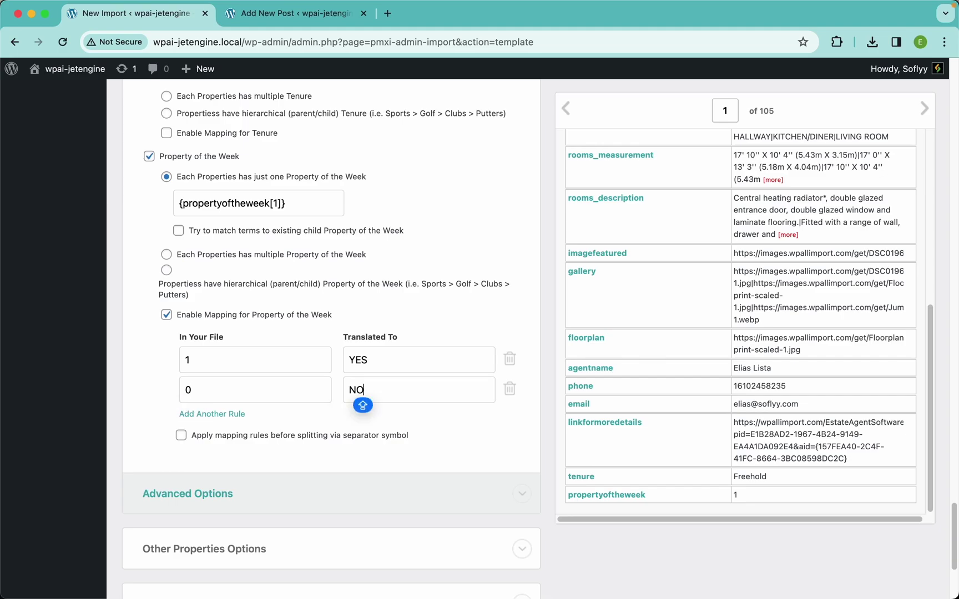
{"action": "scroll", "coordinate": [251, 327], "scroll_direction": "up", "scroll_amount": 8}
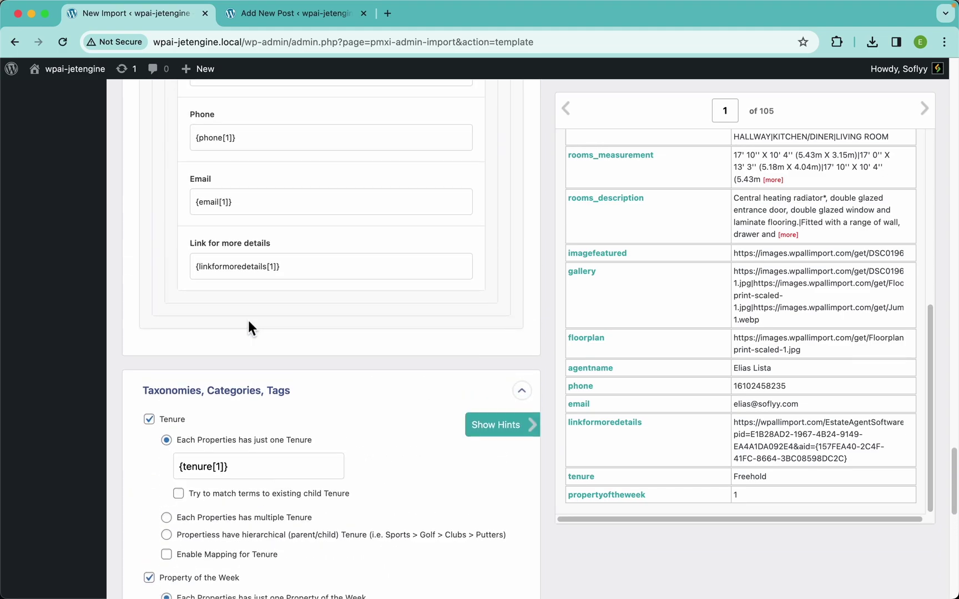
{"action": "scroll", "coordinate": [250, 324], "scroll_direction": "down", "scroll_amount": 5}
{"action": "scroll", "coordinate": [249, 322], "scroll_direction": "down", "scroll_amount": 10}
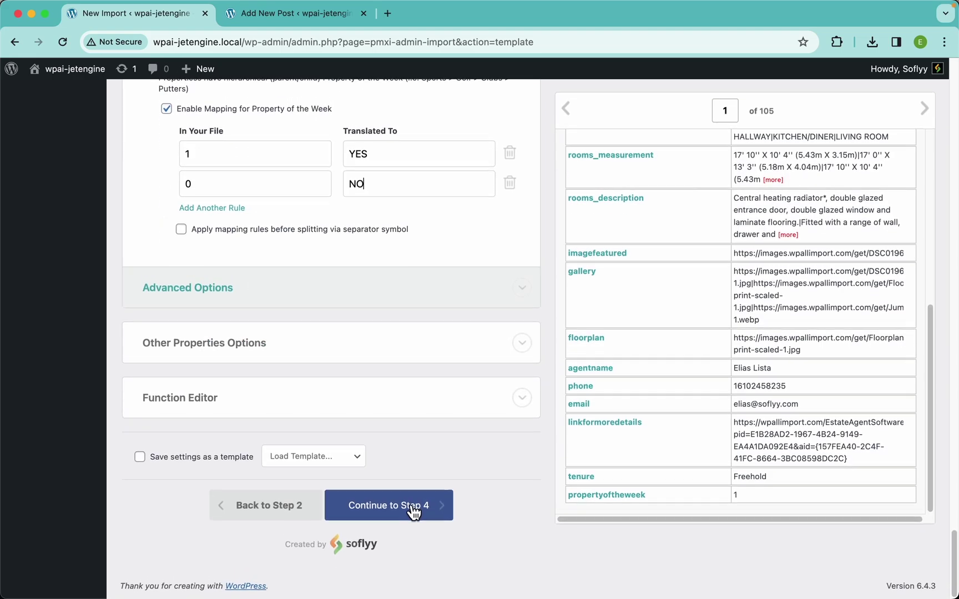
- Go to Step 4 and auto-detect {propertyname[1]} as the records' unique identifier
{"action": "left_click", "coordinate": [413, 508]}
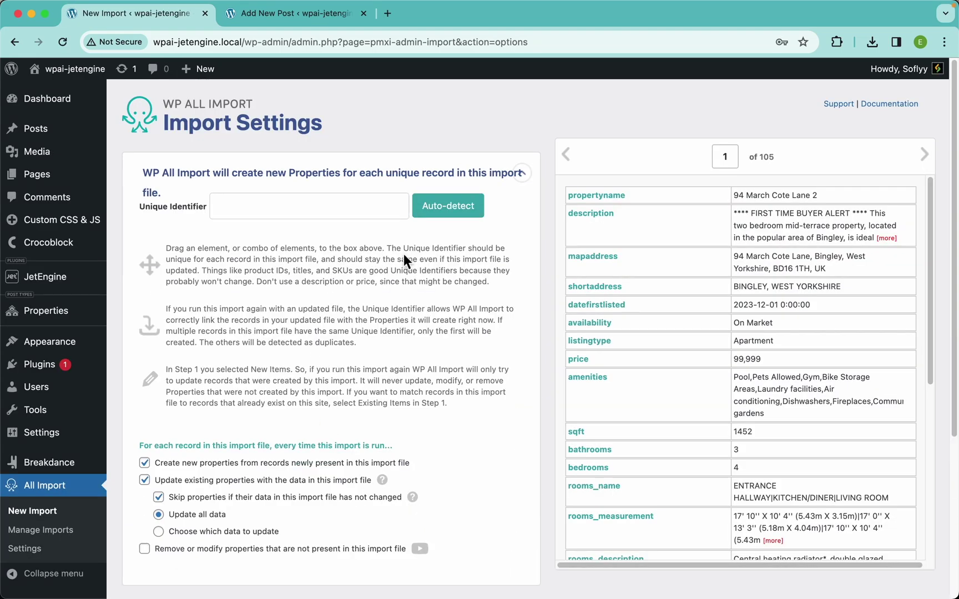
{"action": "left_click", "coordinate": [452, 214]}
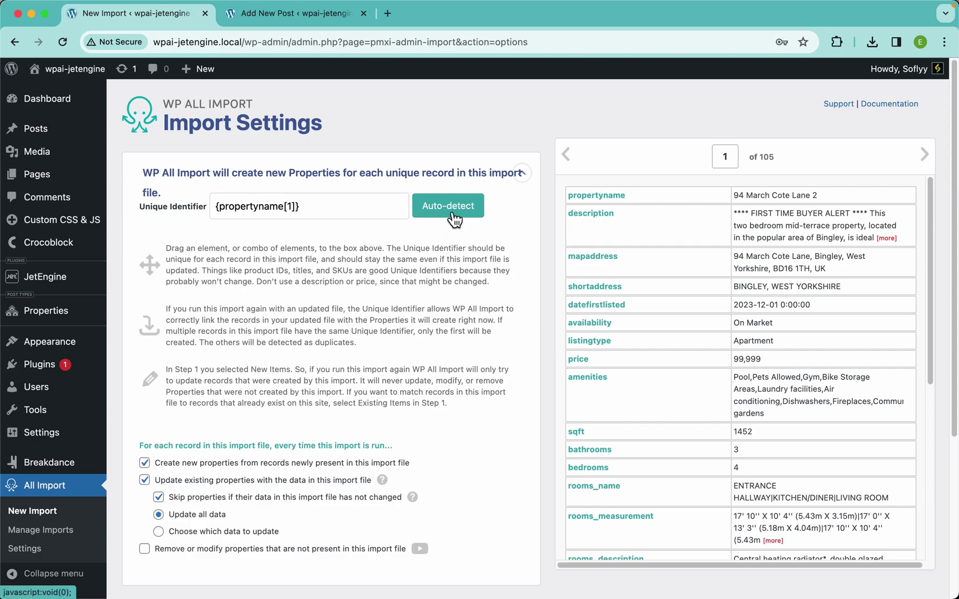
{"action": "scroll", "coordinate": [439, 403], "scroll_direction": "down", "scroll_amount": 5}
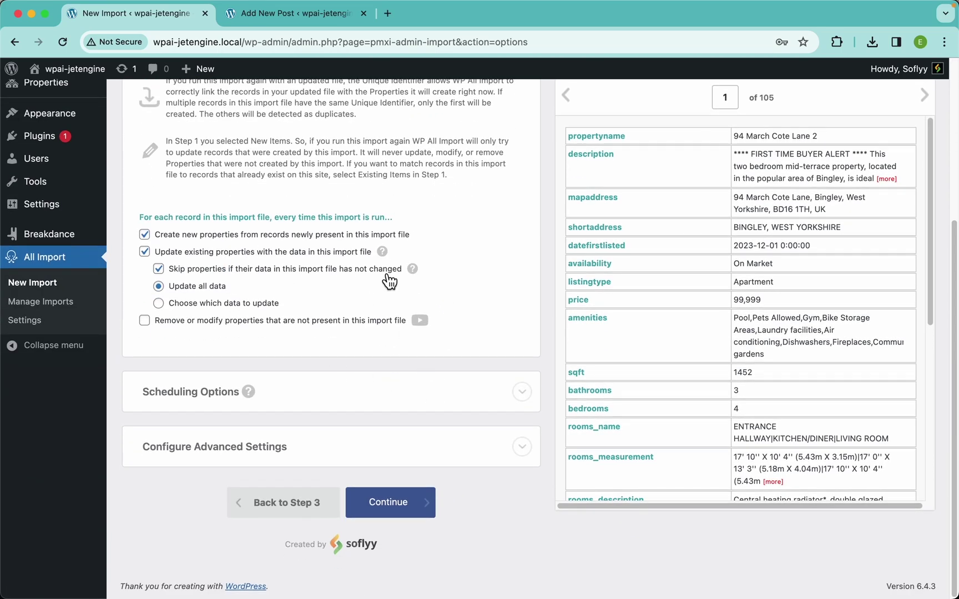
{"action": "mouse_move", "coordinate": [385, 257]}
{"action": "scroll", "coordinate": [442, 335], "scroll_direction": "down", "scroll_amount": 1}
{"action": "scroll", "coordinate": [290, 454], "scroll_direction": "up", "scroll_amount": 1}
- Confirm and run the import of all 105 records, then open the Properties list
{"action": "left_click", "coordinate": [424, 509]}
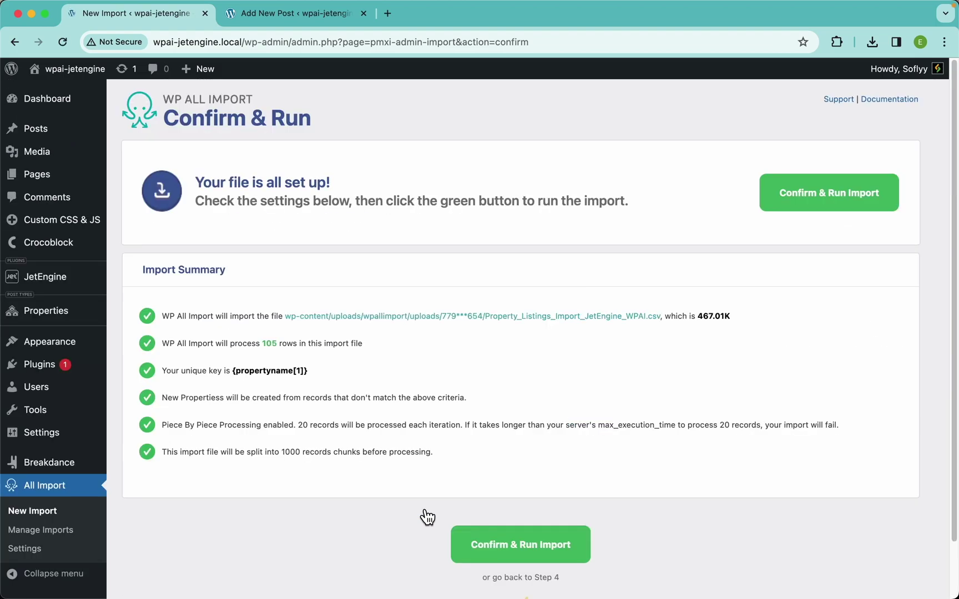
{"action": "left_click", "coordinate": [792, 214]}
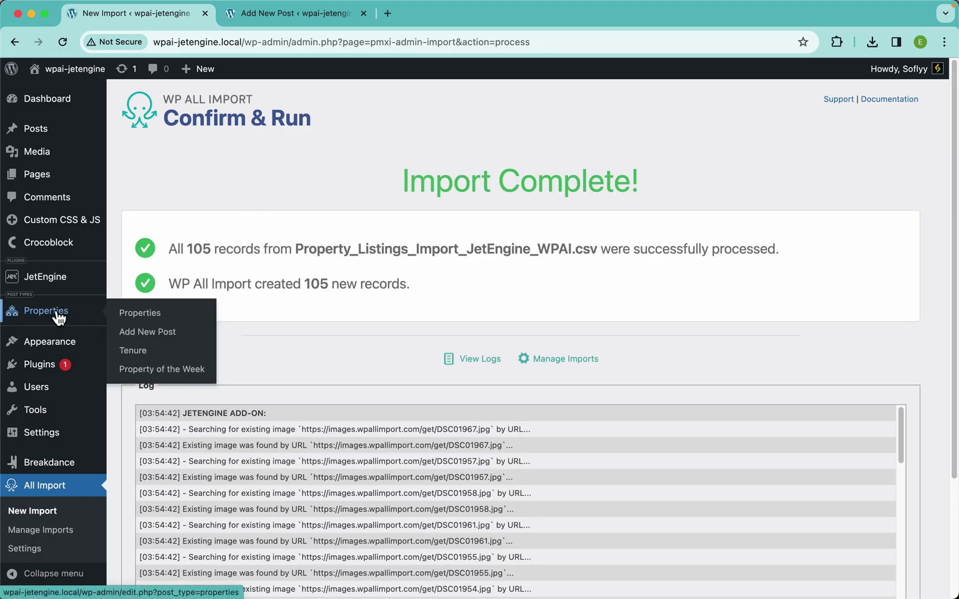
{"action": "left_click", "coordinate": [44, 311]}
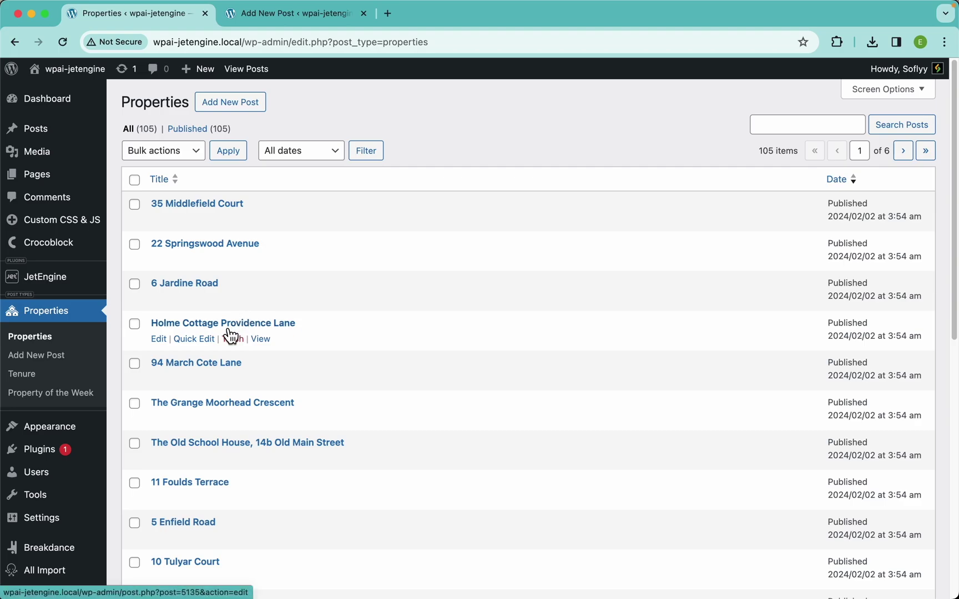
- Open Holme Cottage Providence Lane in the editor and review its imported Listing Info fields
{"action": "left_click", "coordinate": [229, 328]}
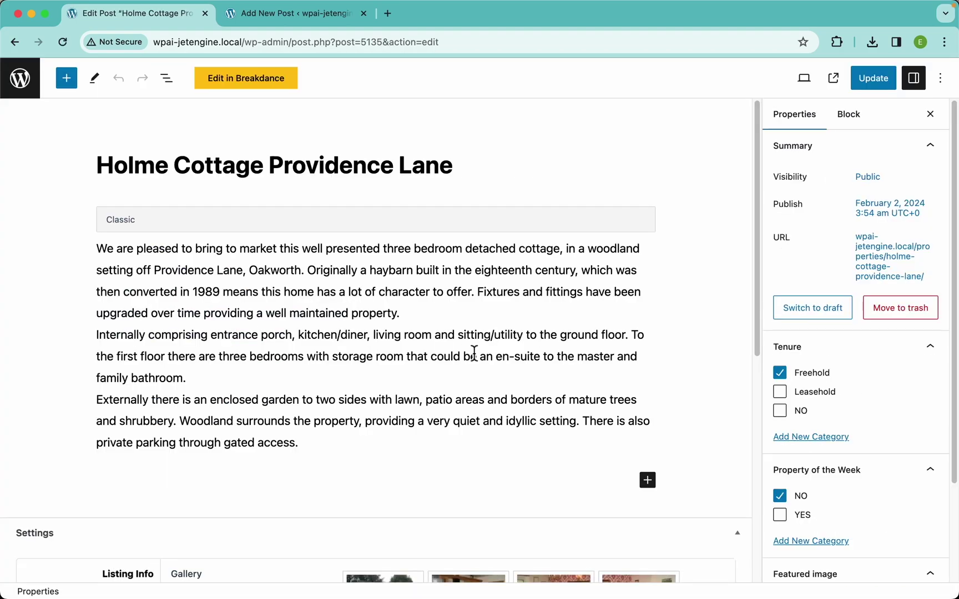
{"action": "scroll", "coordinate": [473, 353], "scroll_direction": "down", "scroll_amount": 5}
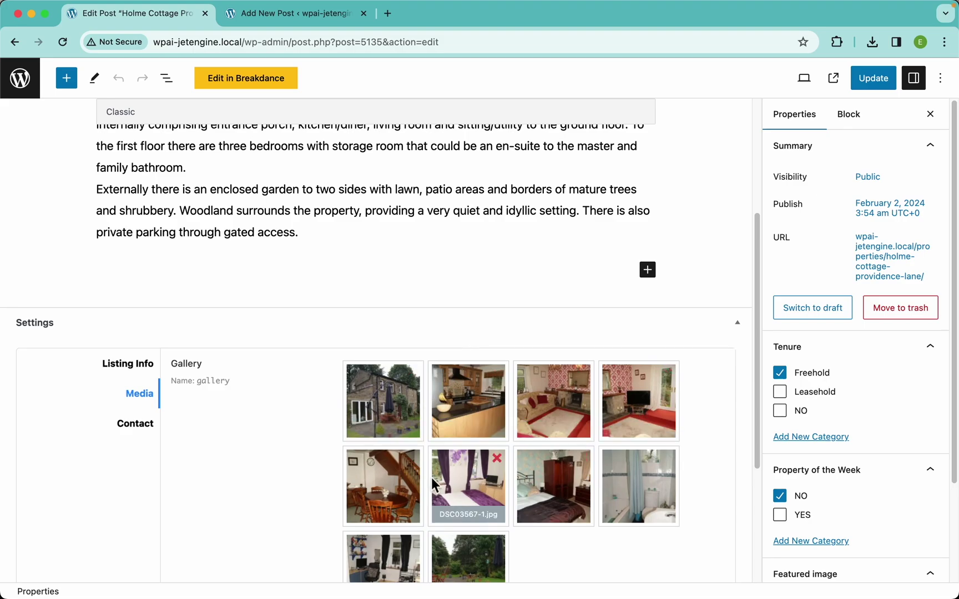
{"action": "mouse_move", "coordinate": [387, 426]}
{"action": "left_click", "coordinate": [141, 364]}
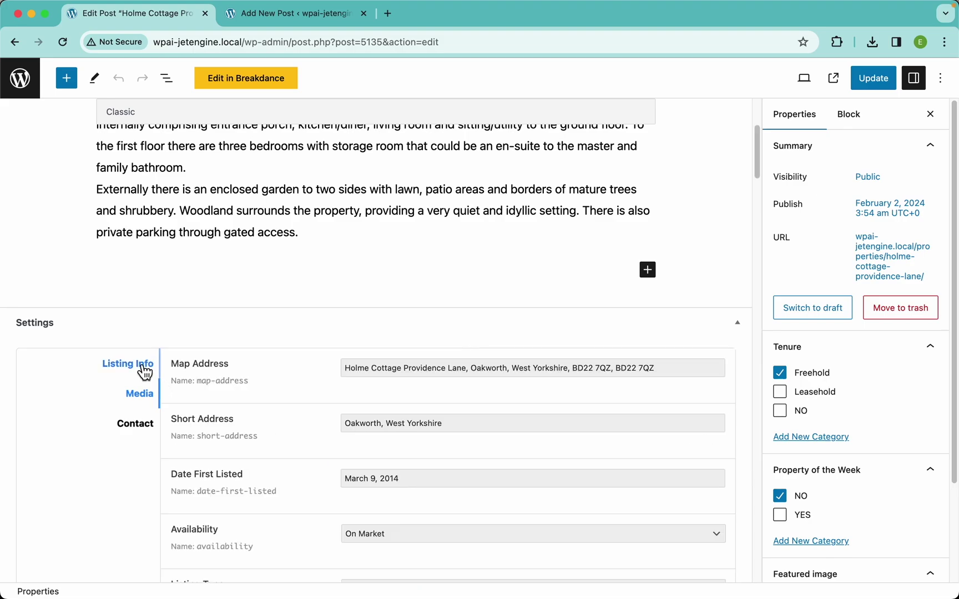
{"action": "scroll", "coordinate": [355, 410], "scroll_direction": "down", "scroll_amount": 1}
{"action": "scroll", "coordinate": [414, 279], "scroll_direction": "down", "scroll_amount": 3}
{"action": "scroll", "coordinate": [402, 356], "scroll_direction": "down", "scroll_amount": 5}
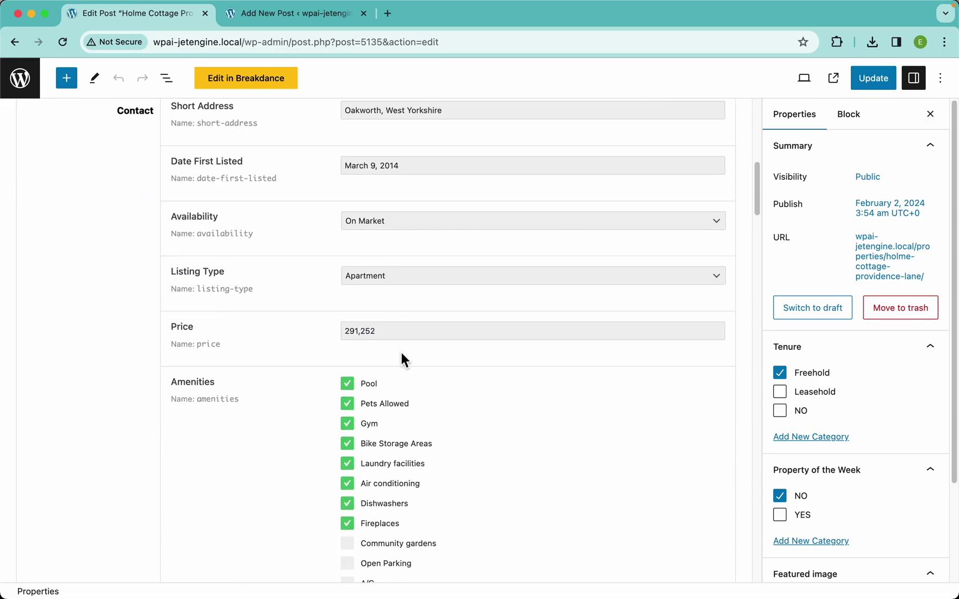
{"action": "scroll", "coordinate": [277, 417], "scroll_direction": "down", "scroll_amount": 4}
{"action": "scroll", "coordinate": [410, 361], "scroll_direction": "down", "scroll_amount": 5}
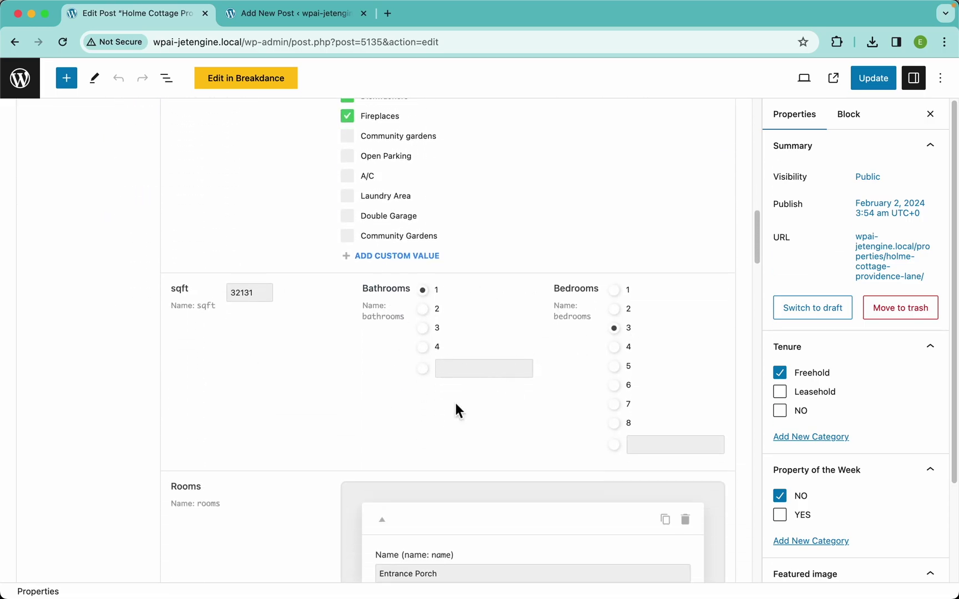
{"action": "scroll", "coordinate": [321, 401], "scroll_direction": "down", "scroll_amount": 9}
{"action": "scroll", "coordinate": [531, 364], "scroll_direction": "down", "scroll_amount": 18}
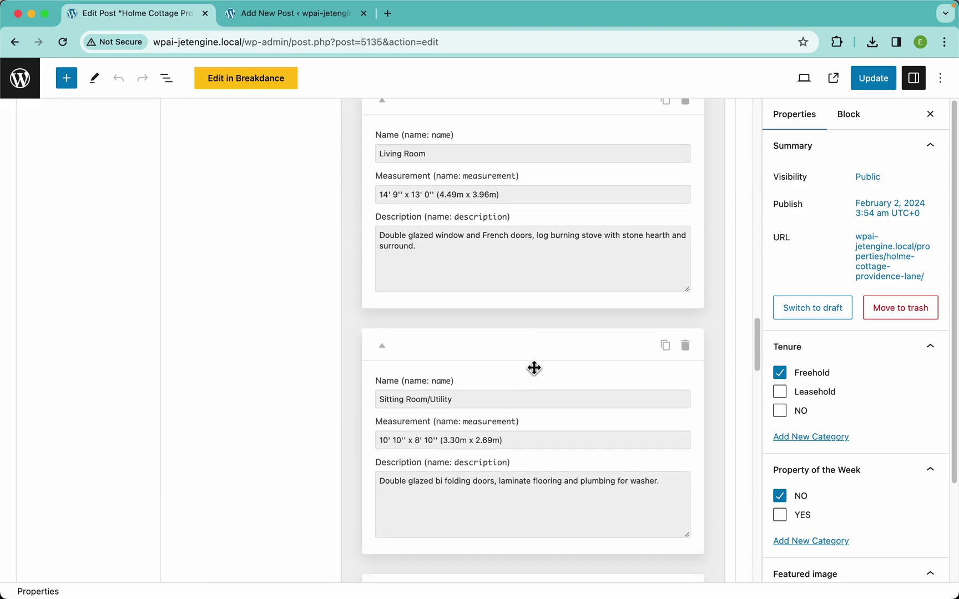
{"action": "scroll", "coordinate": [530, 364], "scroll_direction": "down", "scroll_amount": 5}
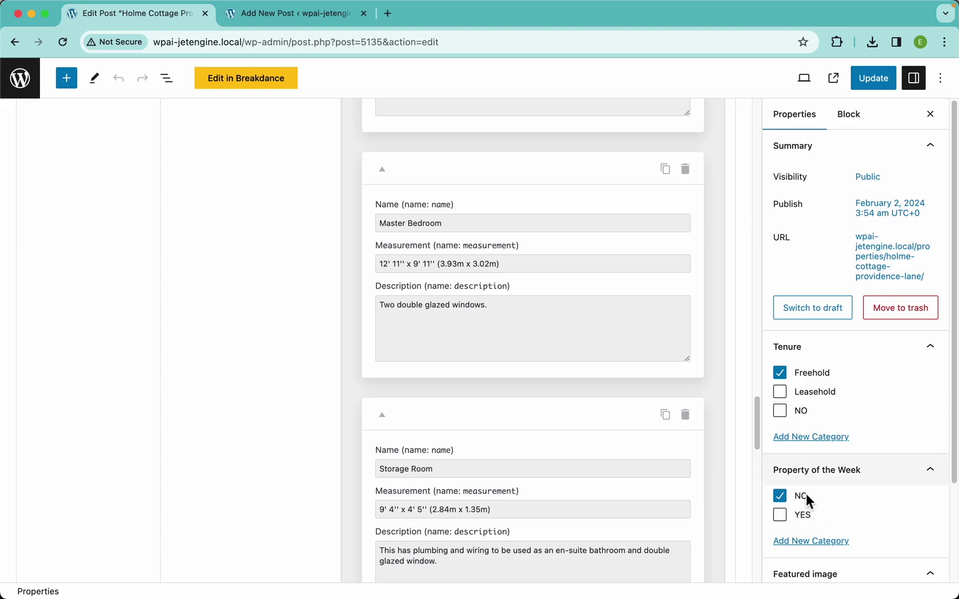
{"action": "scroll", "coordinate": [841, 494], "scroll_direction": "down", "scroll_amount": 3}
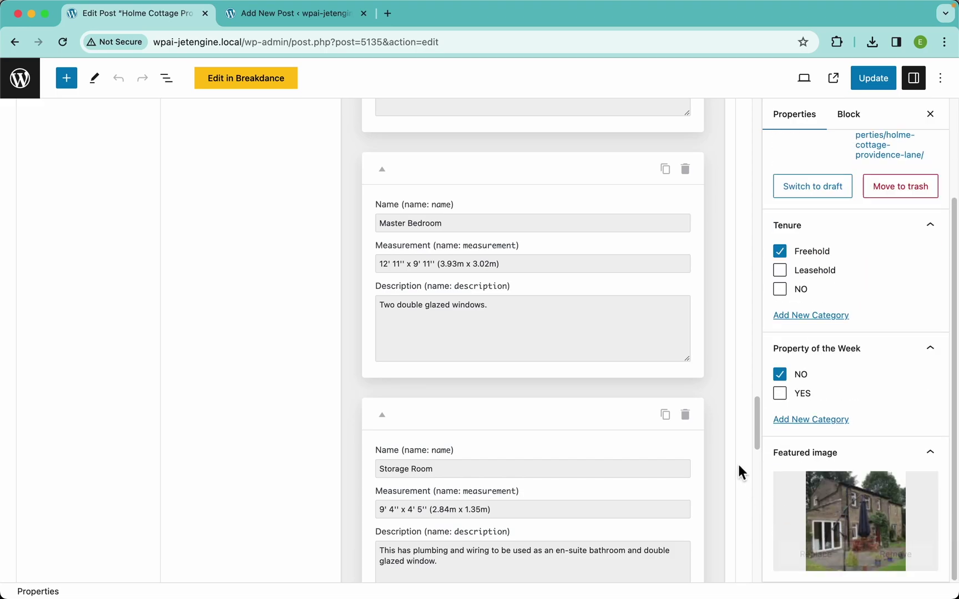
{"action": "scroll", "coordinate": [470, 314], "scroll_direction": "up", "scroll_amount": 20}
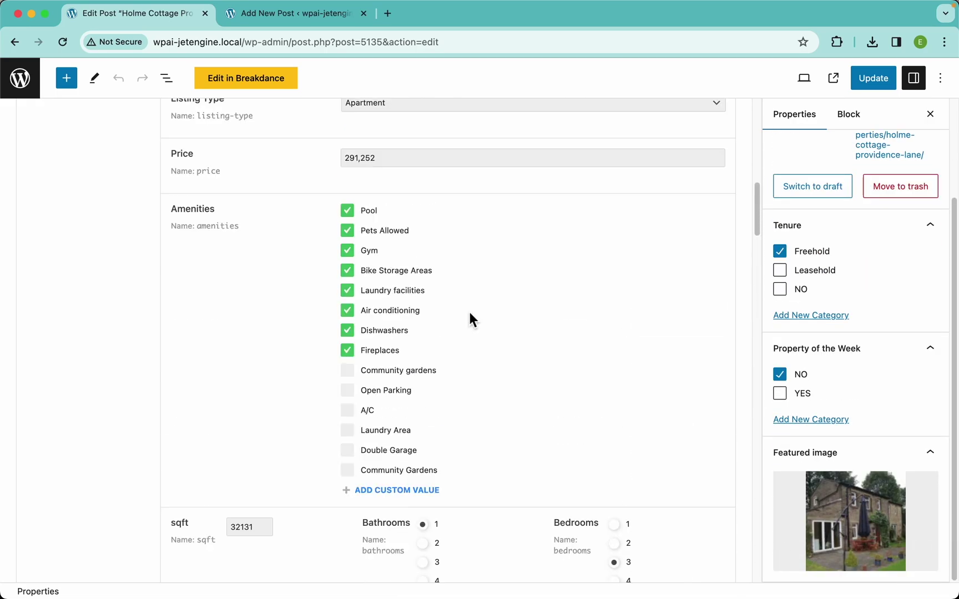
- Check the listing's imported gallery and floorplan images
{"action": "left_click", "coordinate": [139, 232]}
{"action": "scroll", "coordinate": [318, 356], "scroll_direction": "down", "scroll_amount": 1}
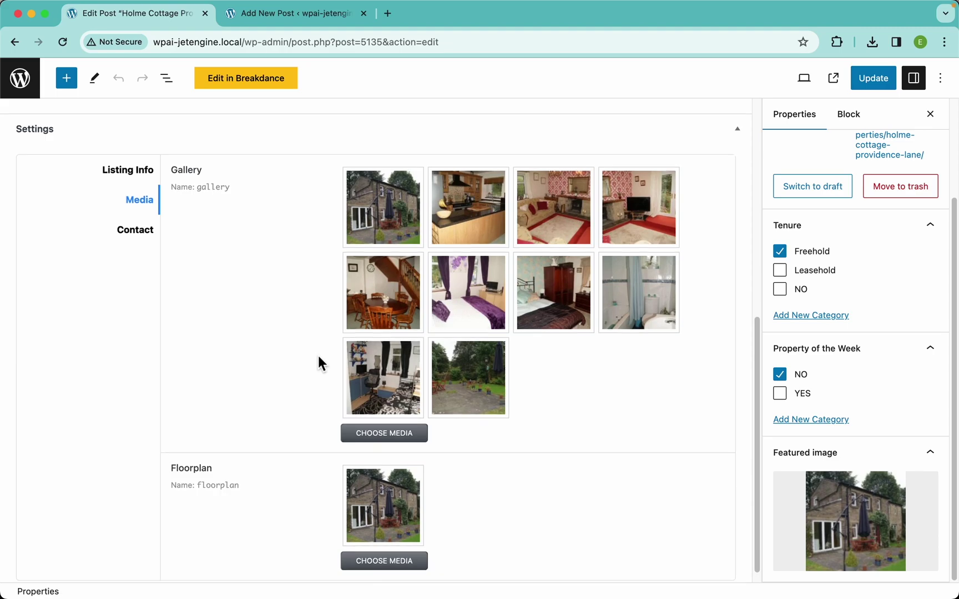
{"action": "scroll", "coordinate": [317, 356], "scroll_direction": "up", "scroll_amount": 3}
{"action": "left_click", "coordinate": [144, 333]}
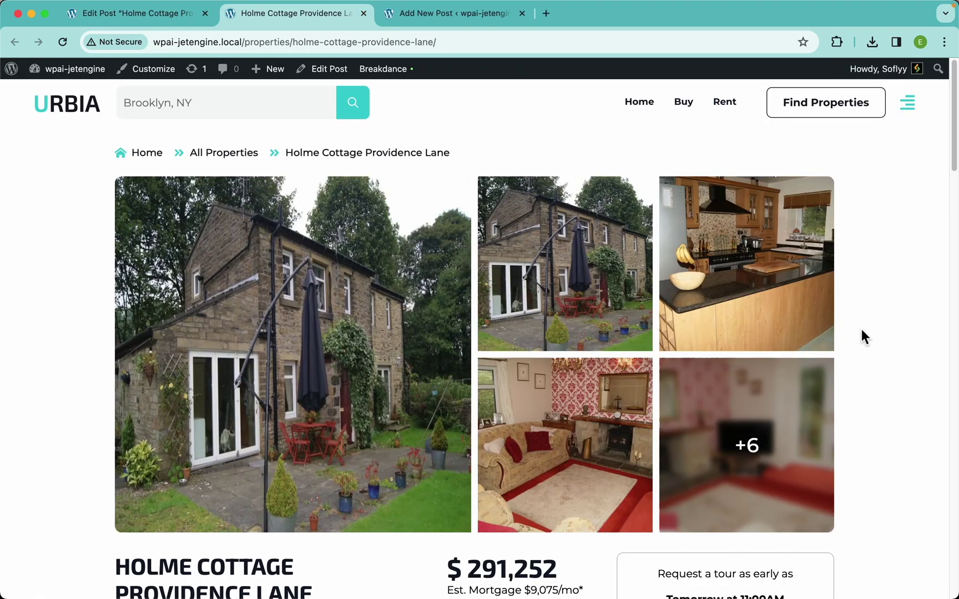
{"action": "scroll", "coordinate": [861, 330], "scroll_direction": "down", "scroll_amount": 8}
{"action": "scroll", "coordinate": [861, 330], "scroll_direction": "down", "scroll_amount": 10}
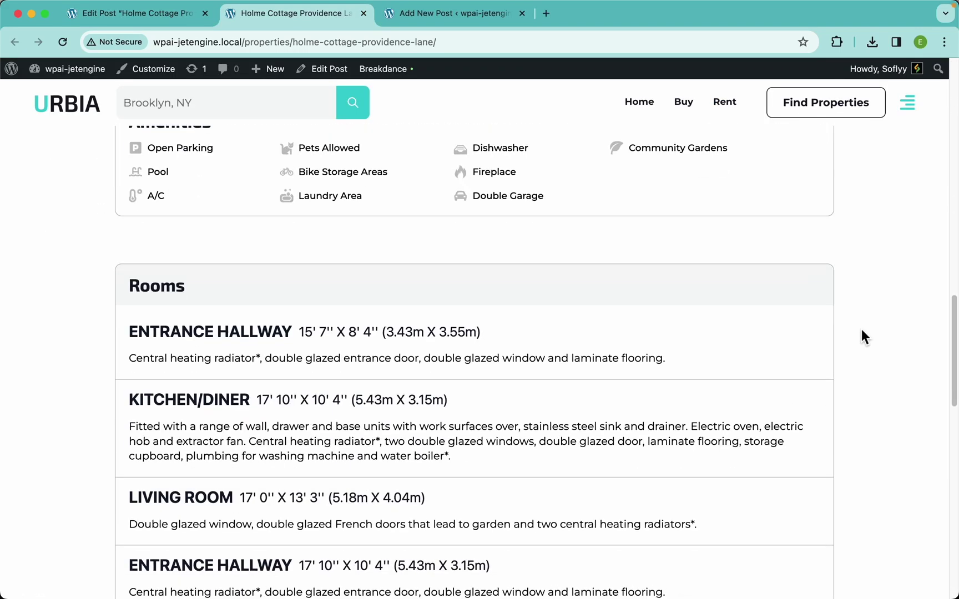
{"action": "scroll", "coordinate": [861, 330], "scroll_direction": "down", "scroll_amount": 15}
{"action": "scroll", "coordinate": [862, 329], "scroll_direction": "up", "scroll_amount": 10}
{"action": "scroll", "coordinate": [861, 330], "scroll_direction": "up", "scroll_amount": 15}
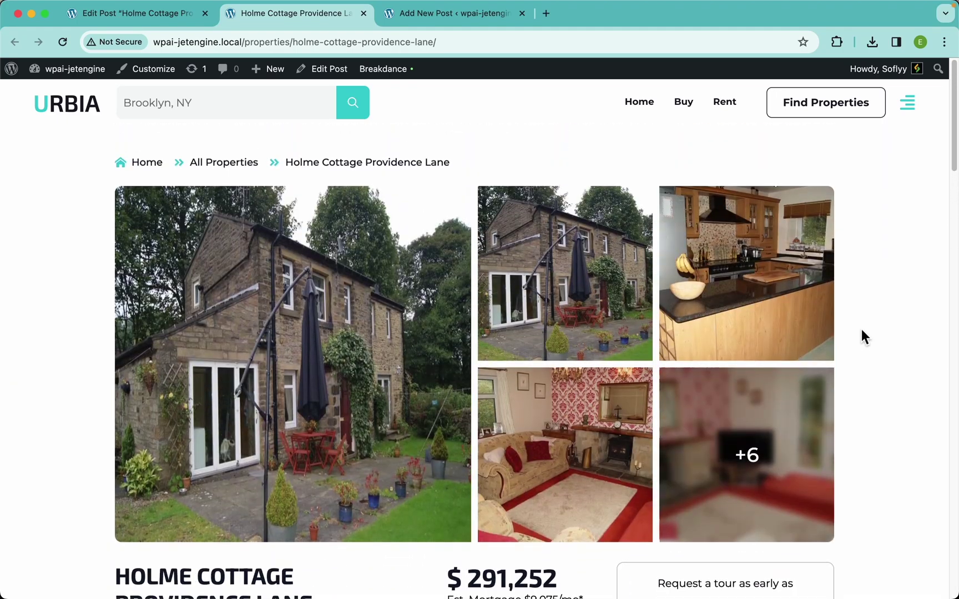
{"action": "scroll", "coordinate": [861, 337], "scroll_direction": "down", "scroll_amount": 1}
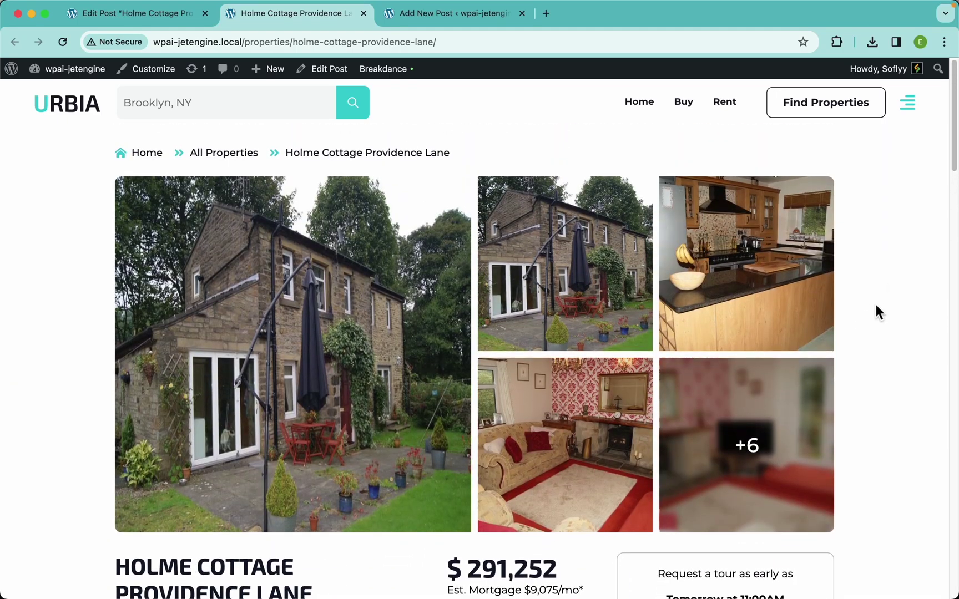